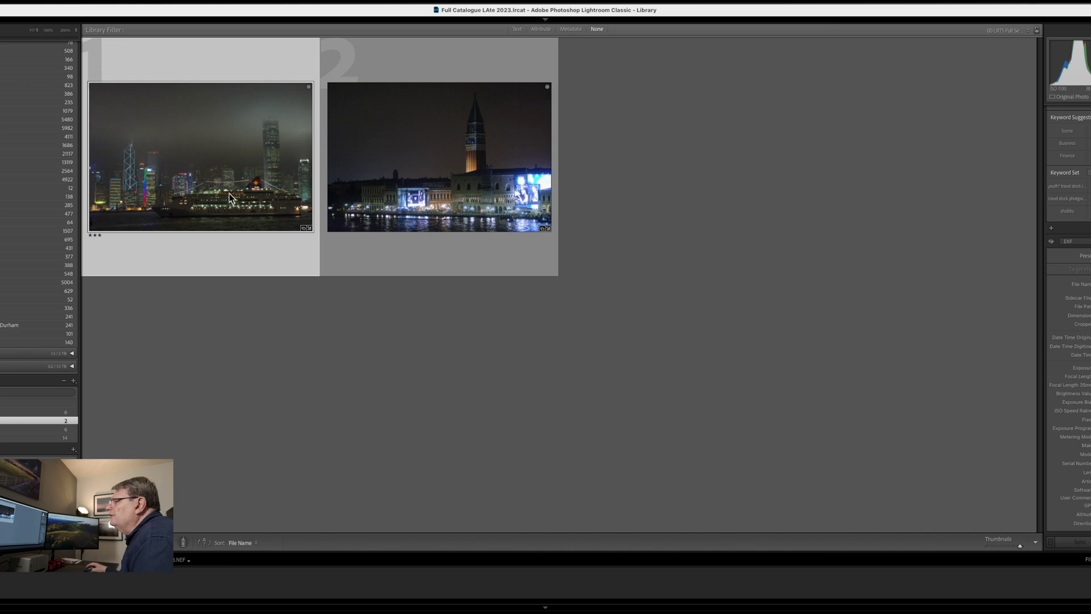
Examine the noise in the sky and buildings of the Hong Kong harbour night photo at 200% magnification
click(432, 155)
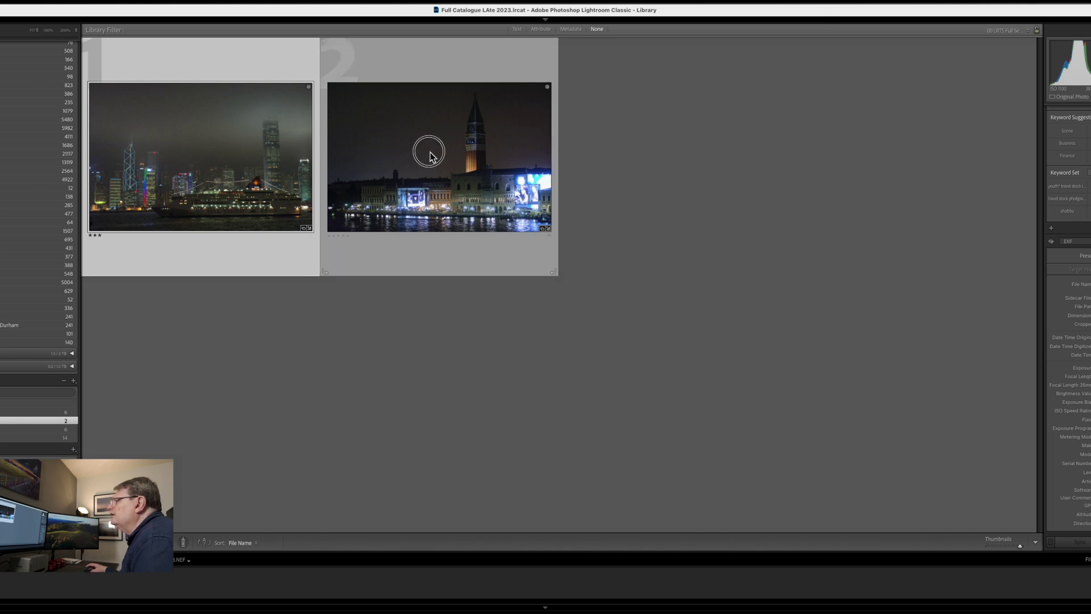
click(187, 140)
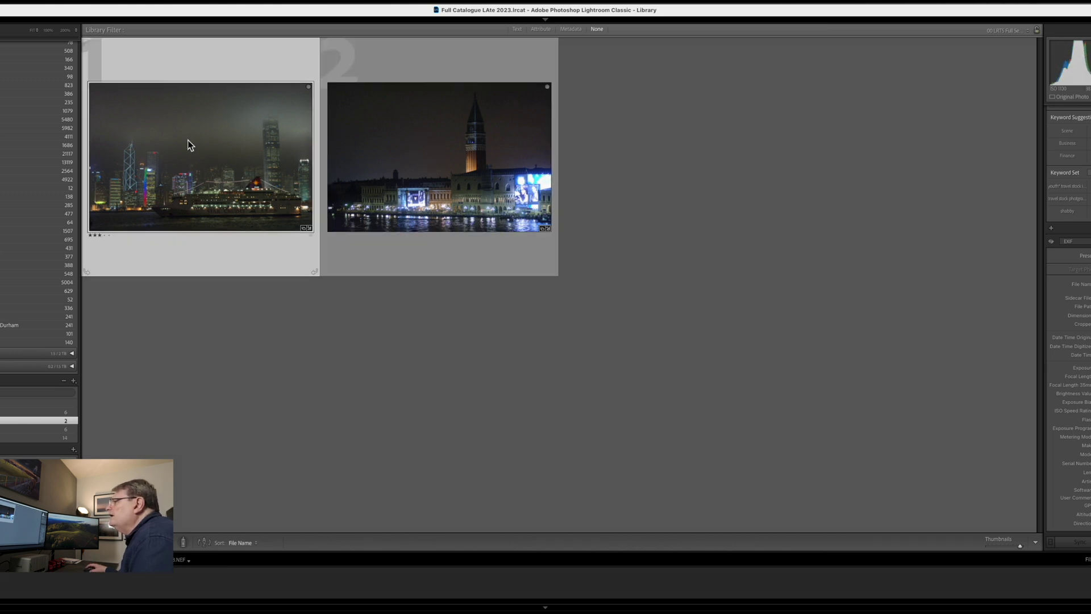
double_click(187, 139)
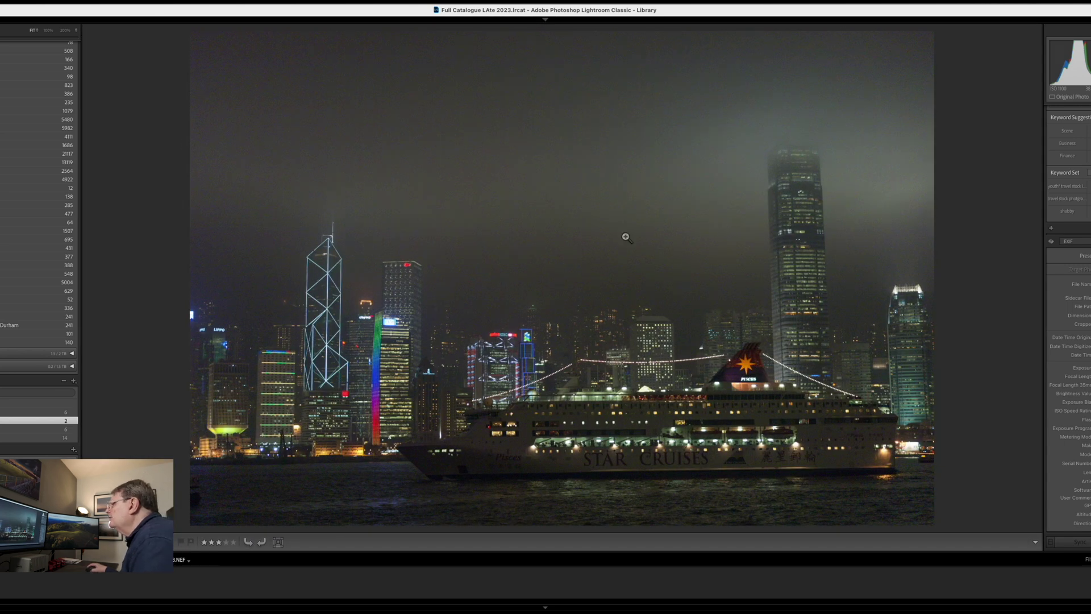
click(648, 284)
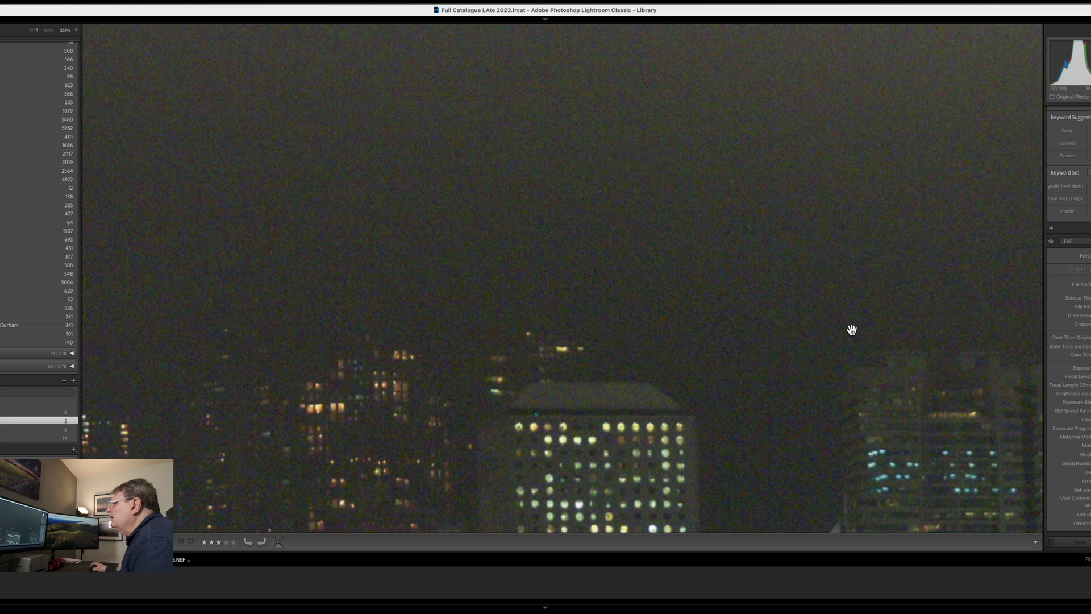
drag(845, 324, 676, 238)
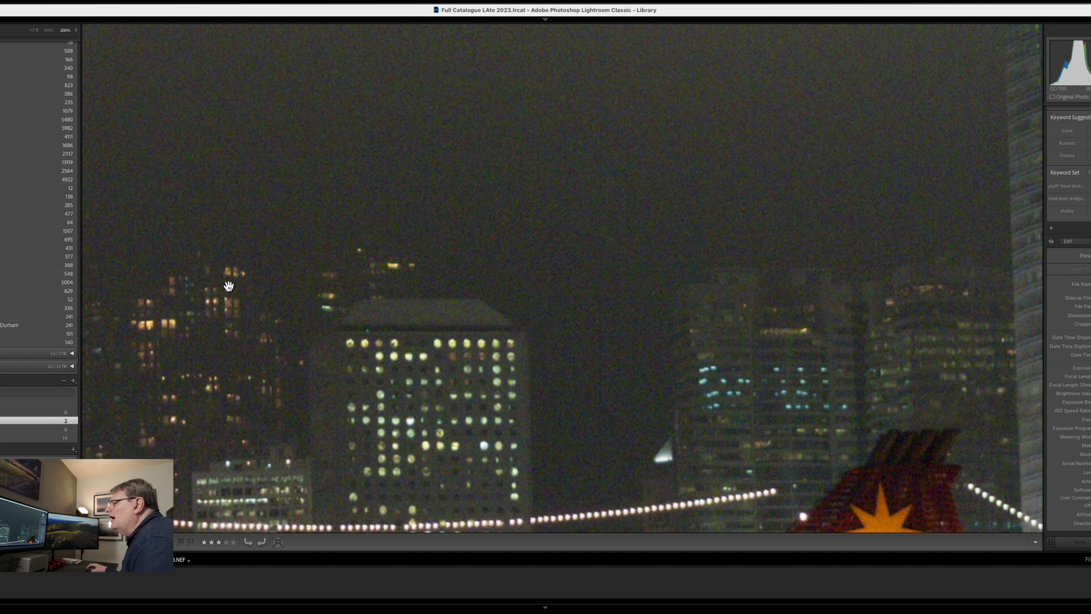
drag(228, 287, 455, 182)
drag(318, 242, 432, 164)
click(589, 198)
double_click(586, 197)
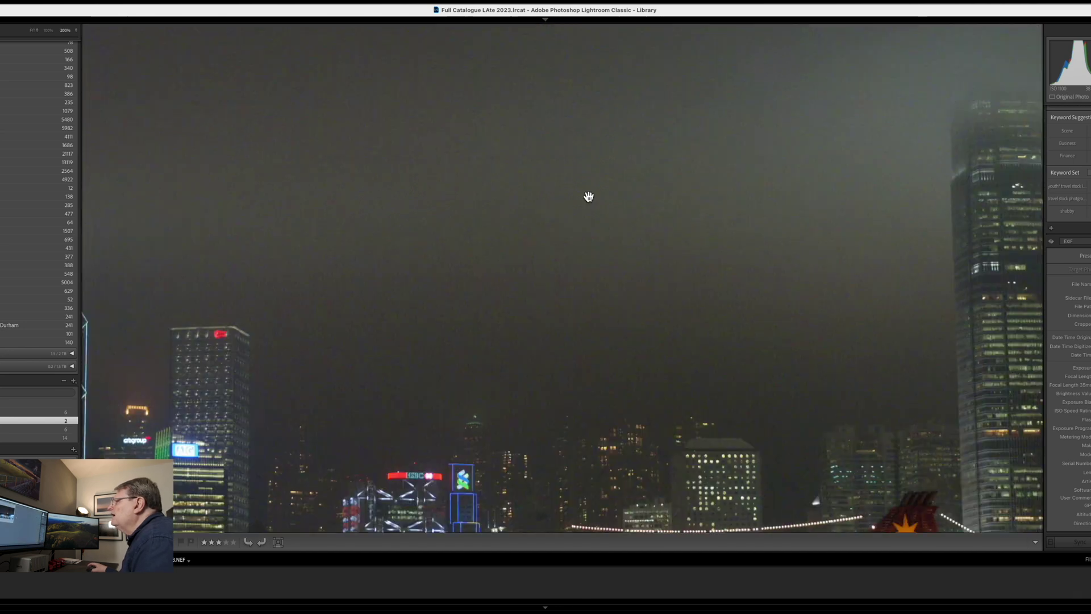
Examine the noise in the dark sky around the bell tower and rooftops of the Venice night photo at 200%
double_click(429, 176)
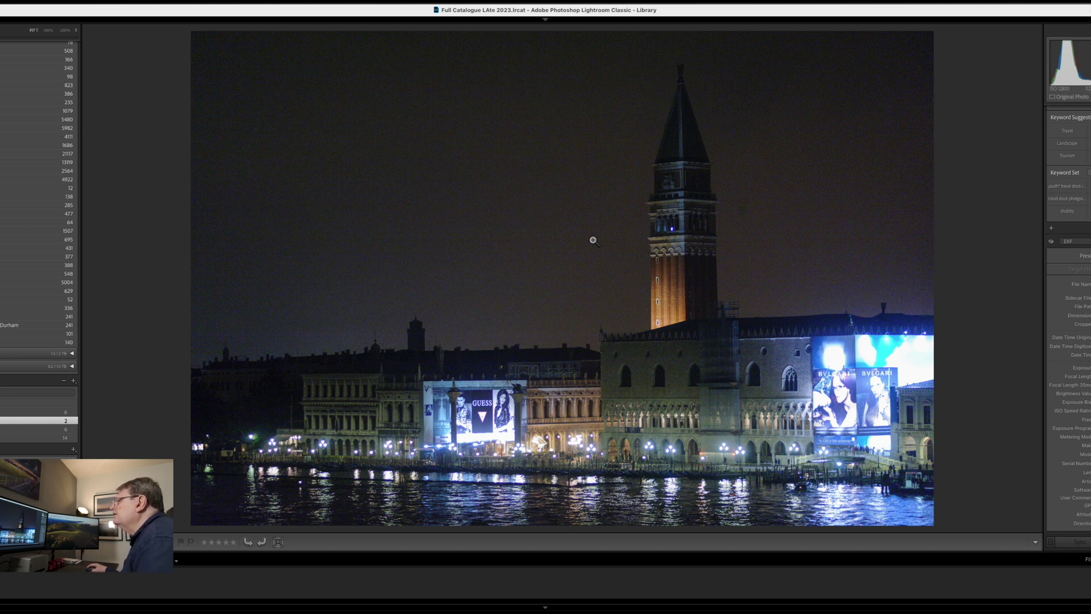
click(635, 215)
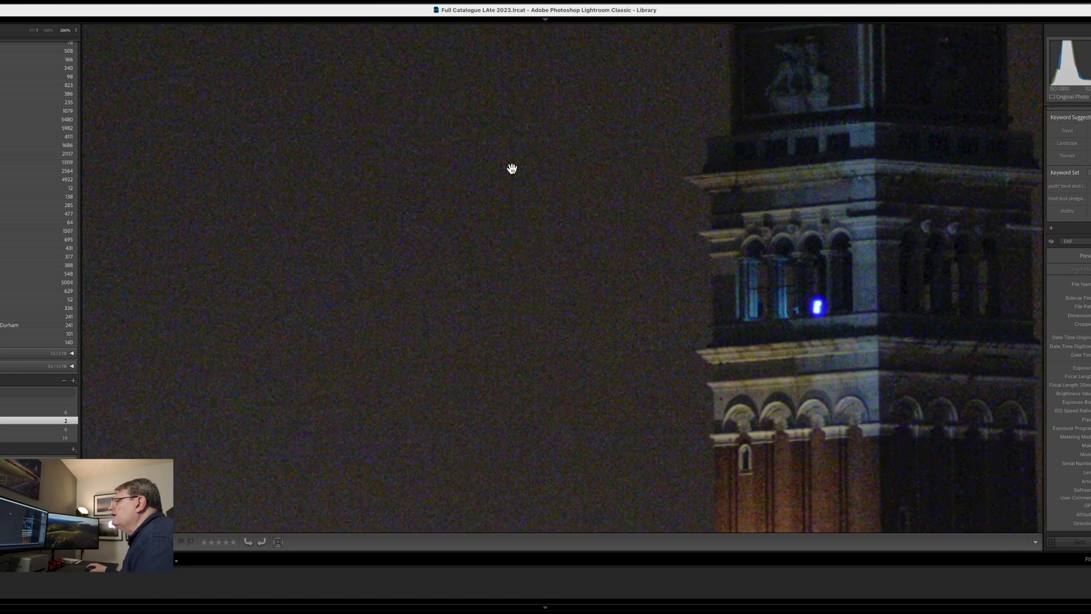
drag(543, 322, 598, 173)
drag(496, 318, 540, 195)
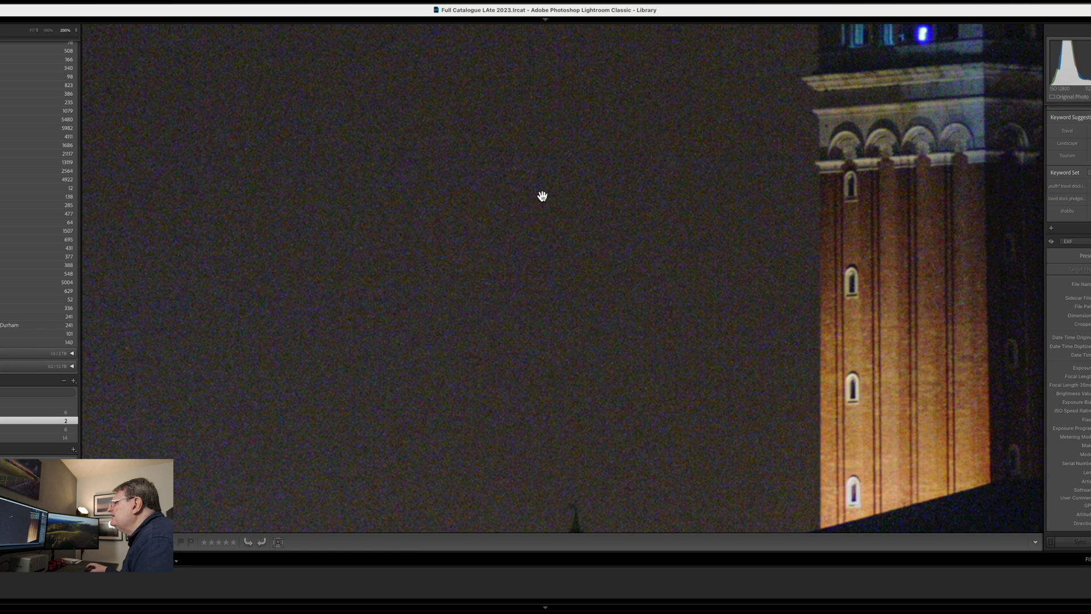
drag(282, 301, 540, 195)
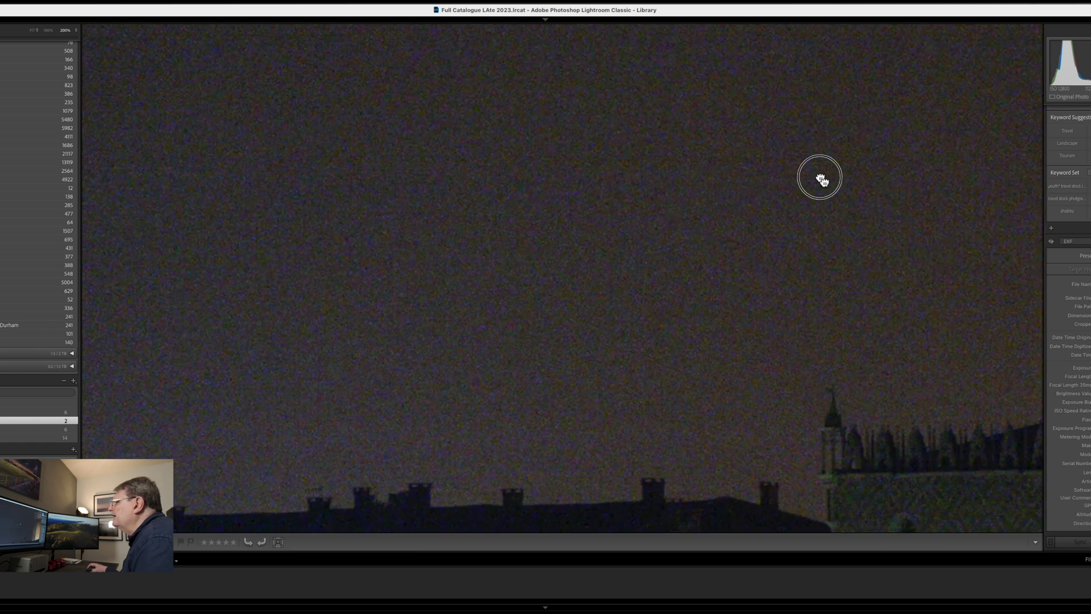
drag(820, 178, 521, 268)
key(n)
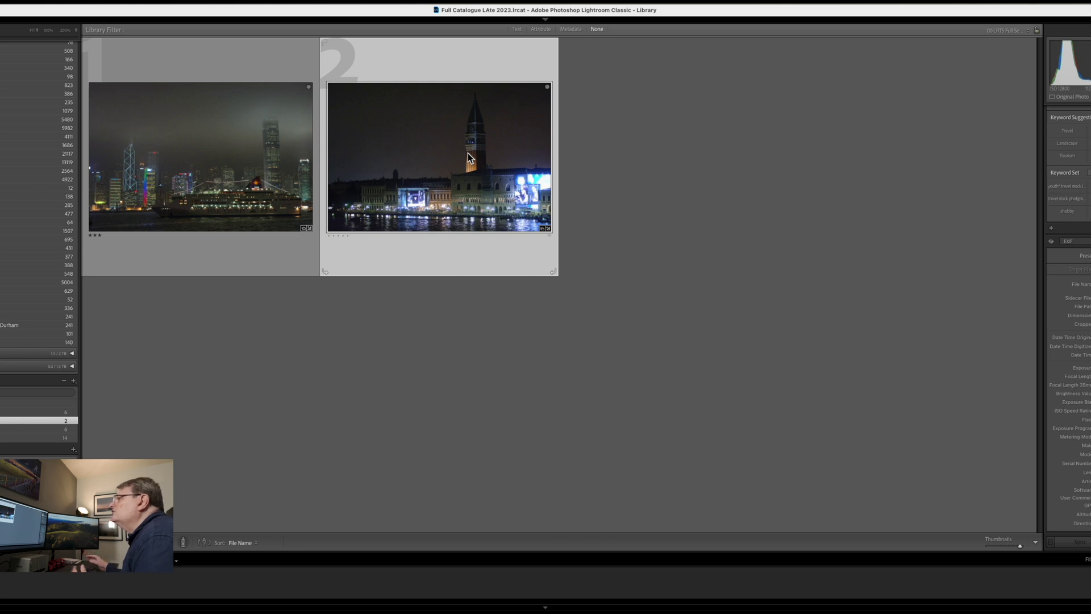
Open the Hong Kong harbour photo full size and start Enhance on it
click(237, 165)
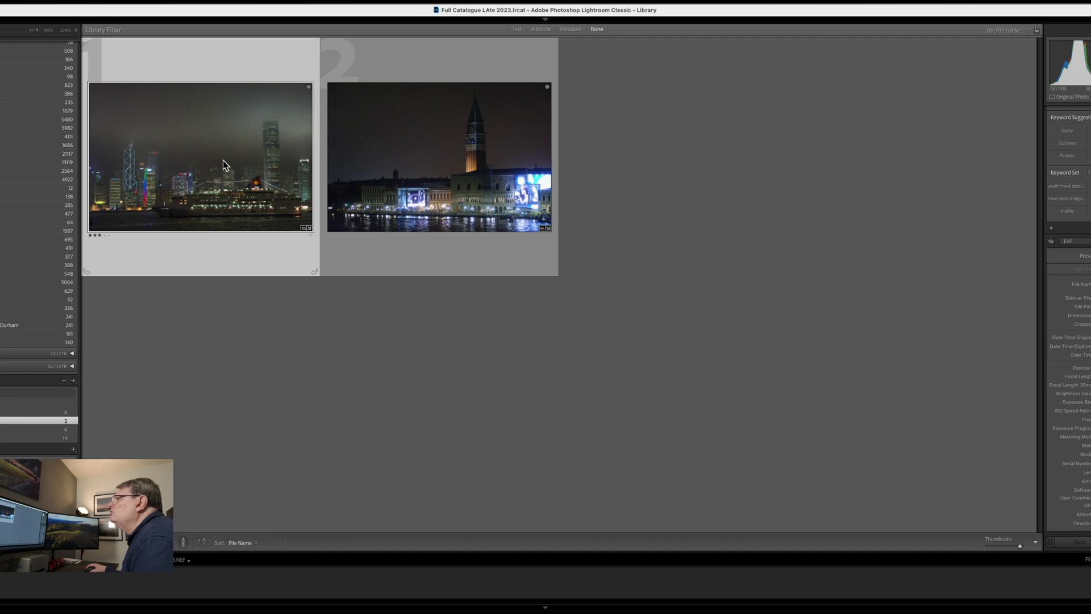
click(527, 158)
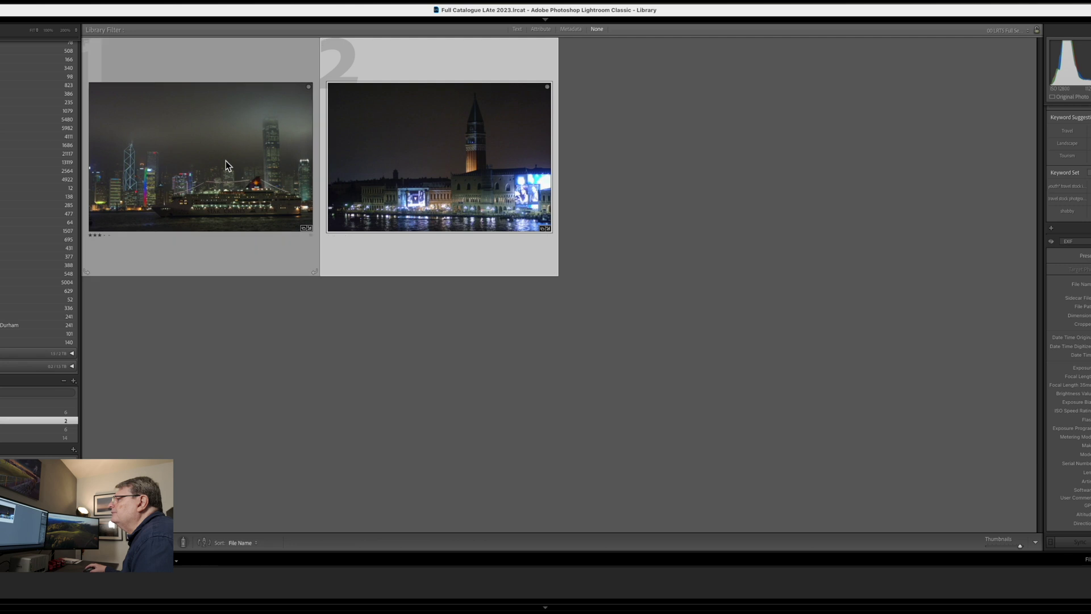
double_click(199, 150)
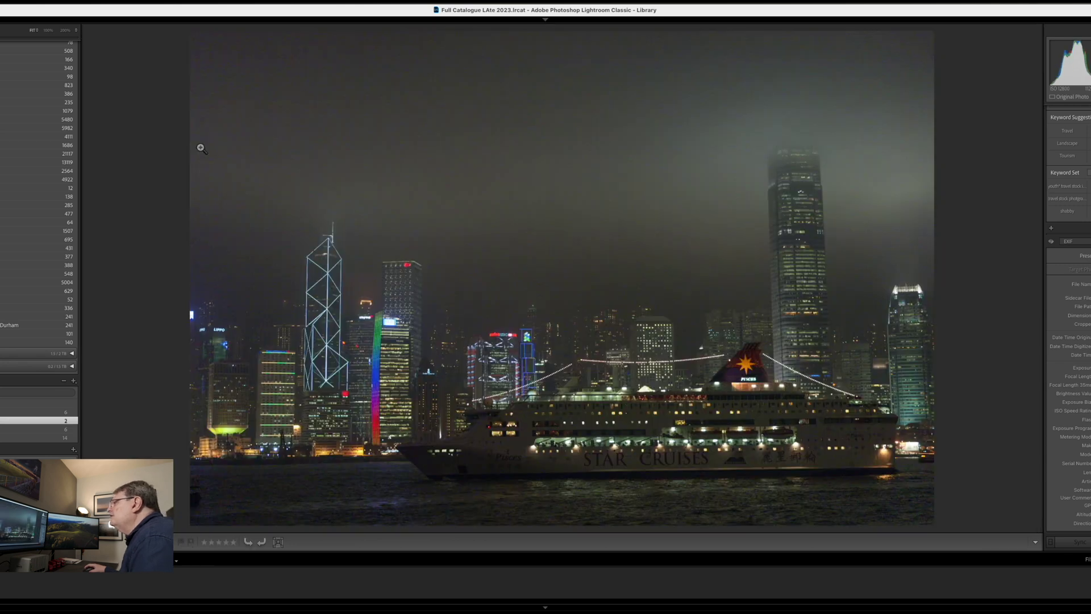
right_click(441, 177)
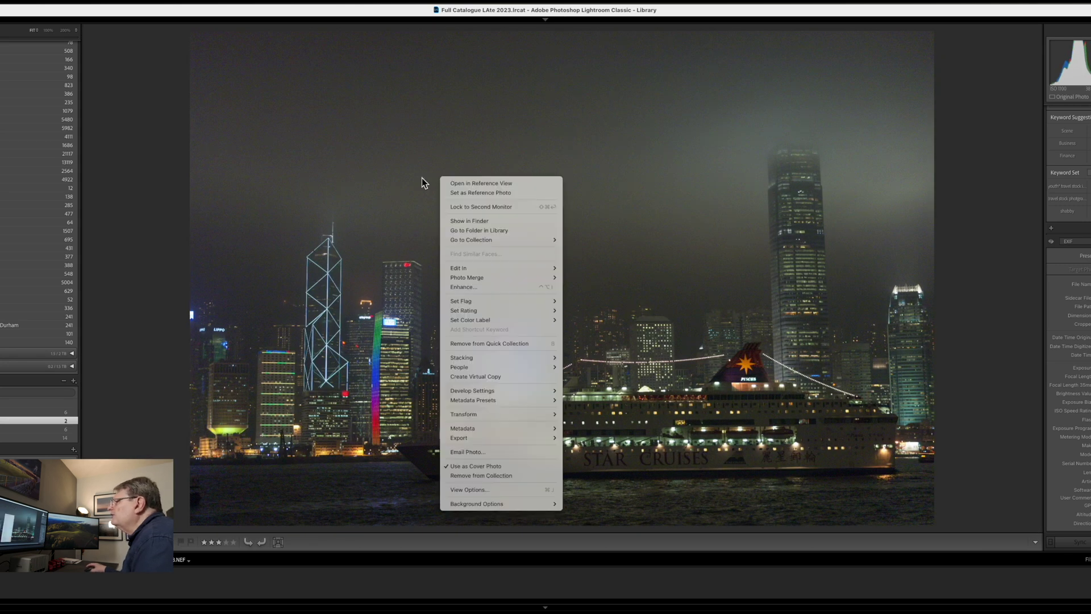
click(503, 287)
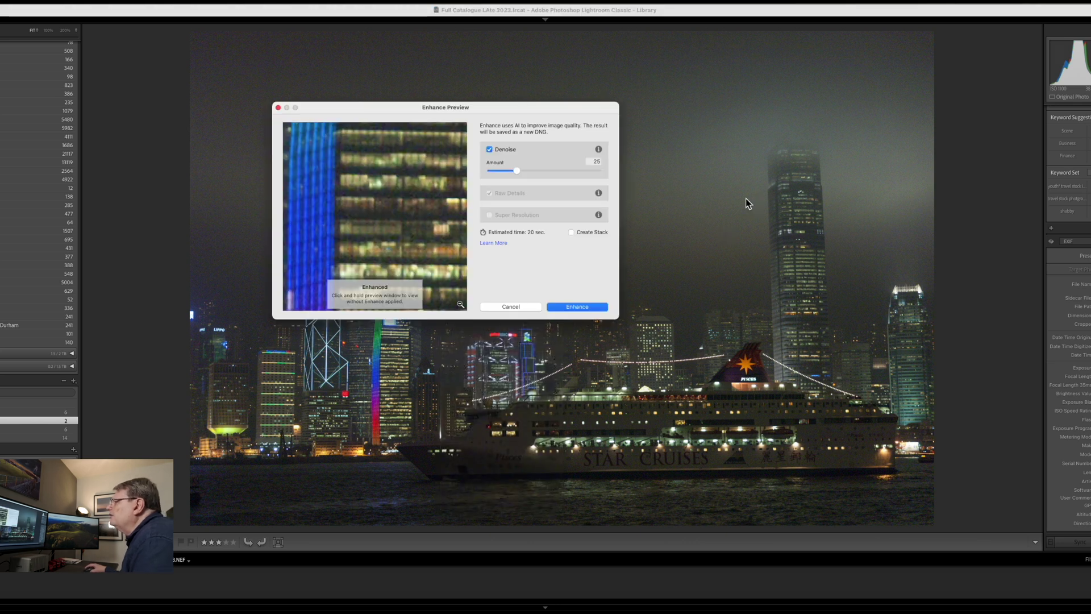
Try Raw Details and Super Resolution in place of Denoise in the enhance preview, and switch back to Denoise
click(489, 149)
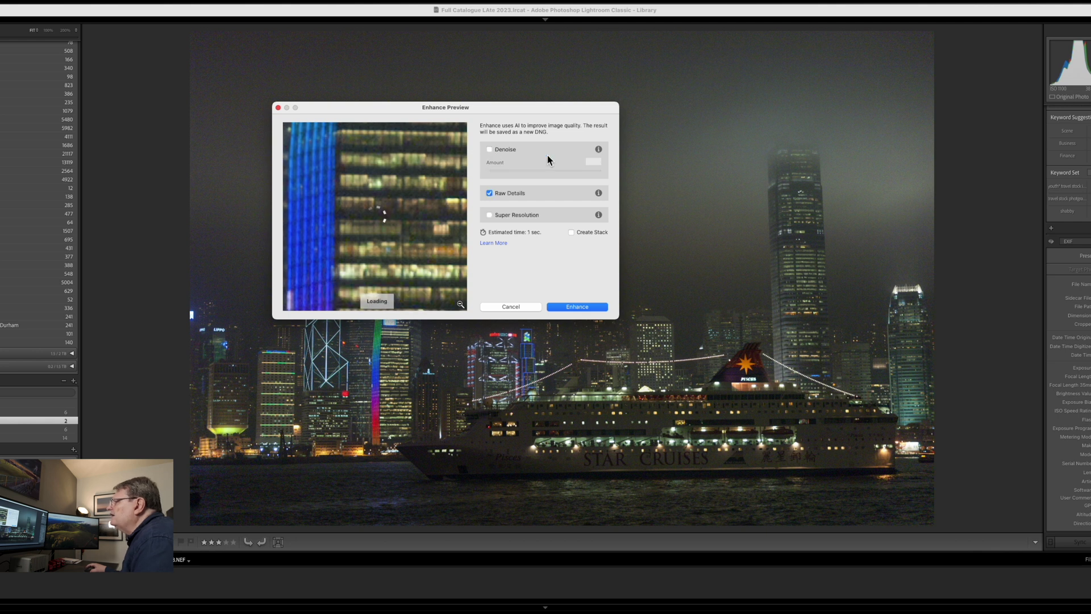
click(490, 215)
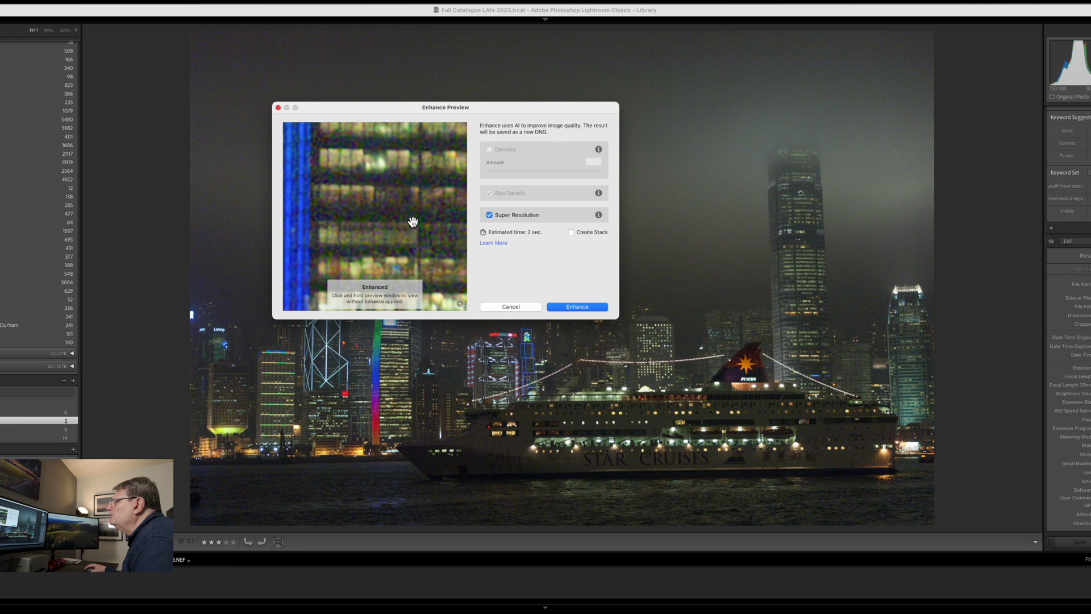
click(490, 215)
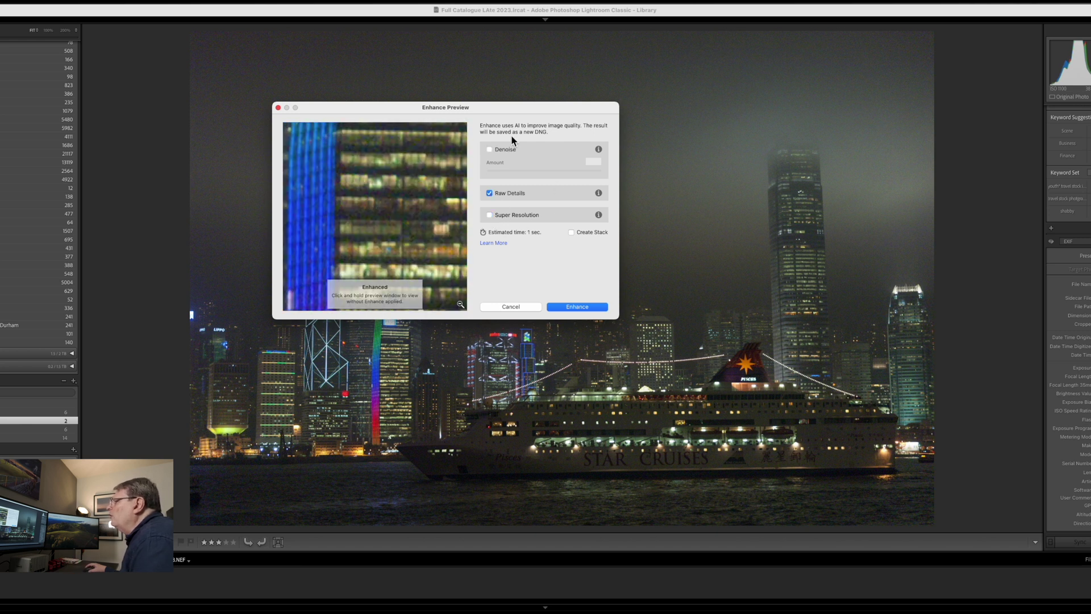
click(491, 149)
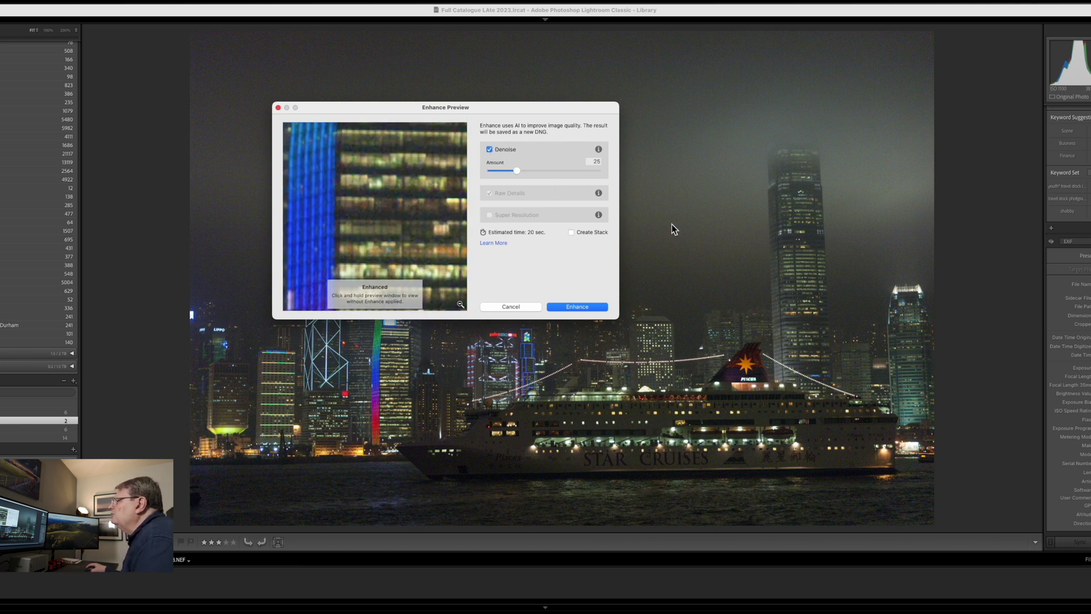
Check the denoise preview on the lit buildings, set the Denoise amount to 41 and create the enhanced photo
drag(396, 202, 336, 189)
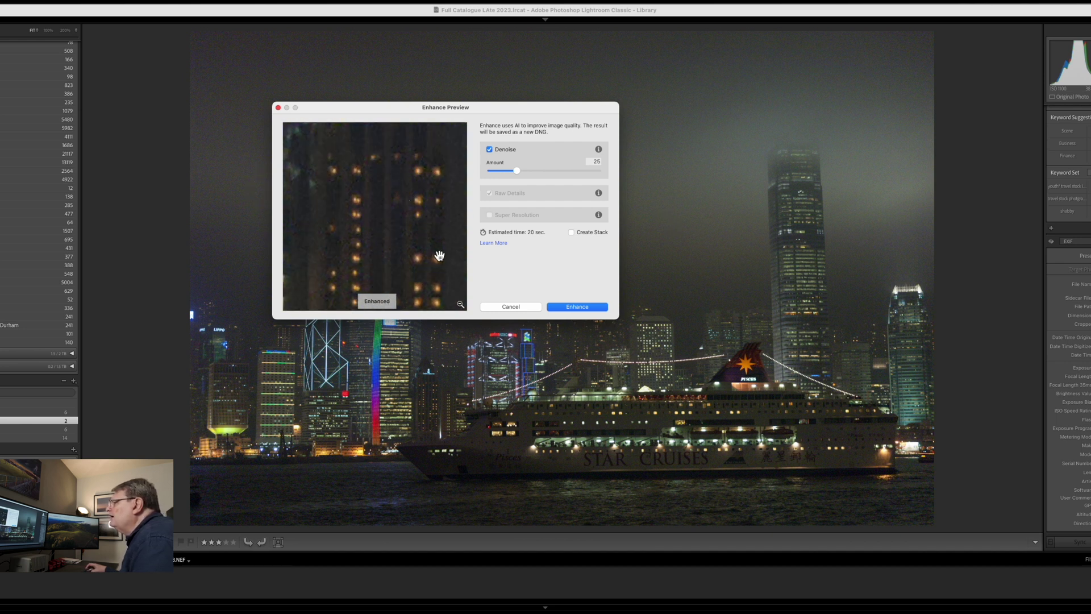
drag(441, 257, 420, 213)
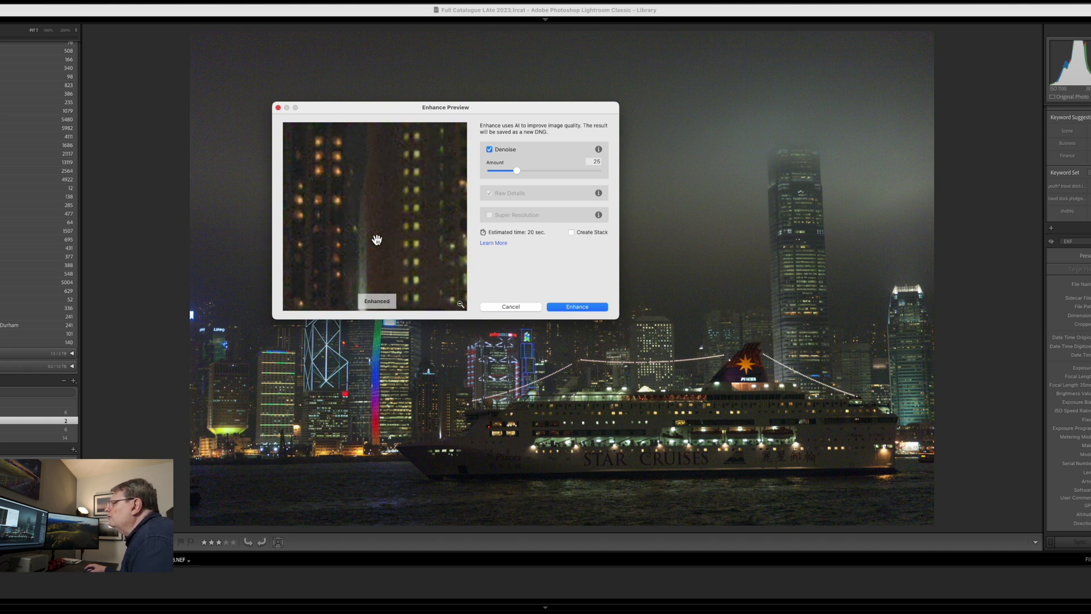
mouse_move(516, 171)
mouse_down()
mouse_move(466, 176)
mouse_move(542, 175)
mouse_move(533, 175)
mouse_up()
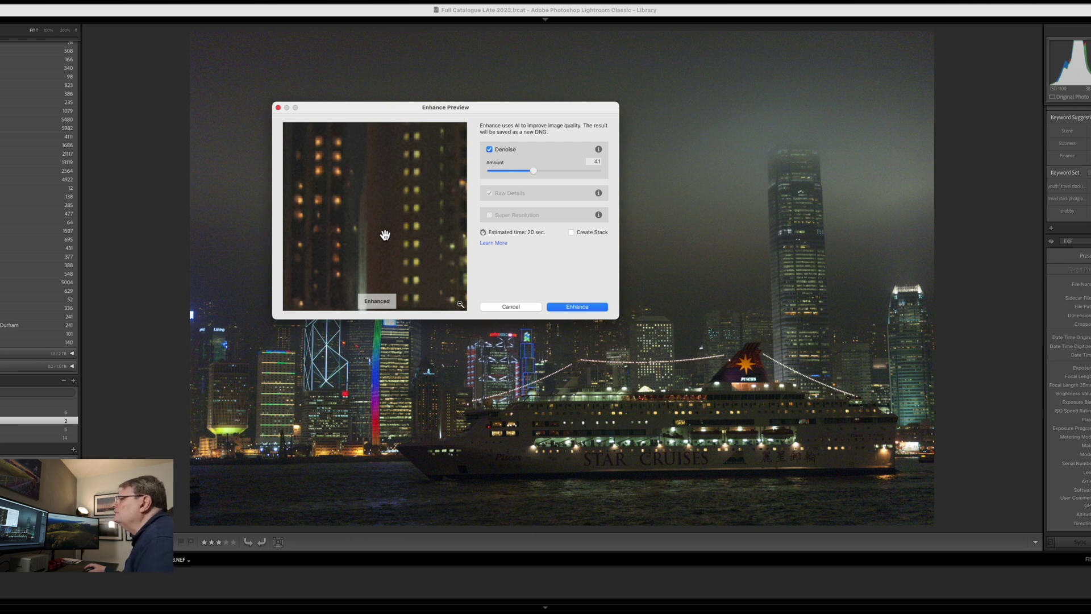
click(582, 308)
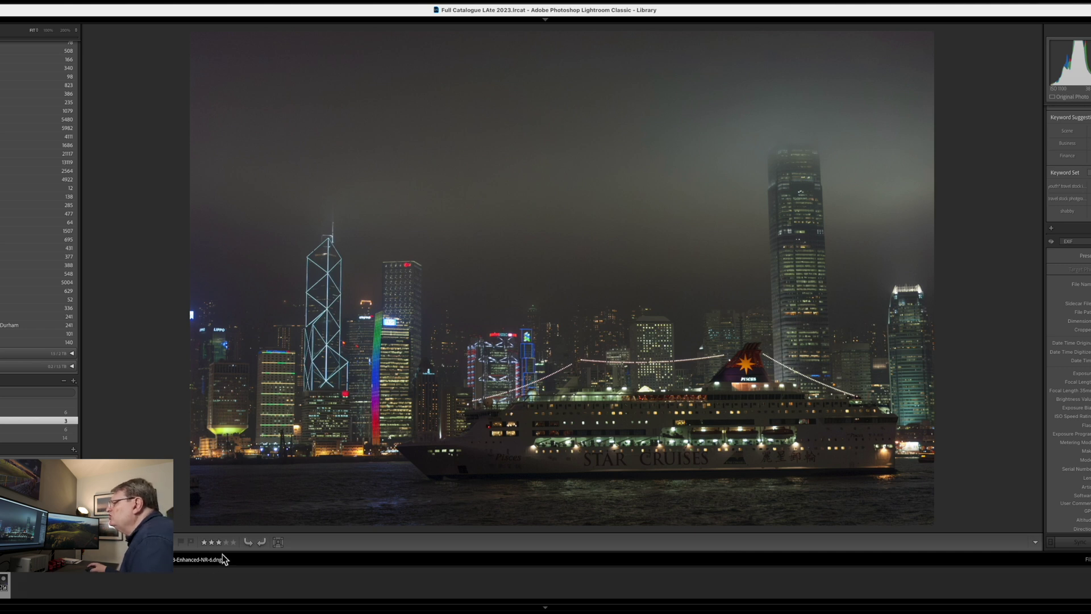
Examine the ship and the buildings behind it in the denoised photo at 200%
click(626, 358)
drag(652, 418, 552, 309)
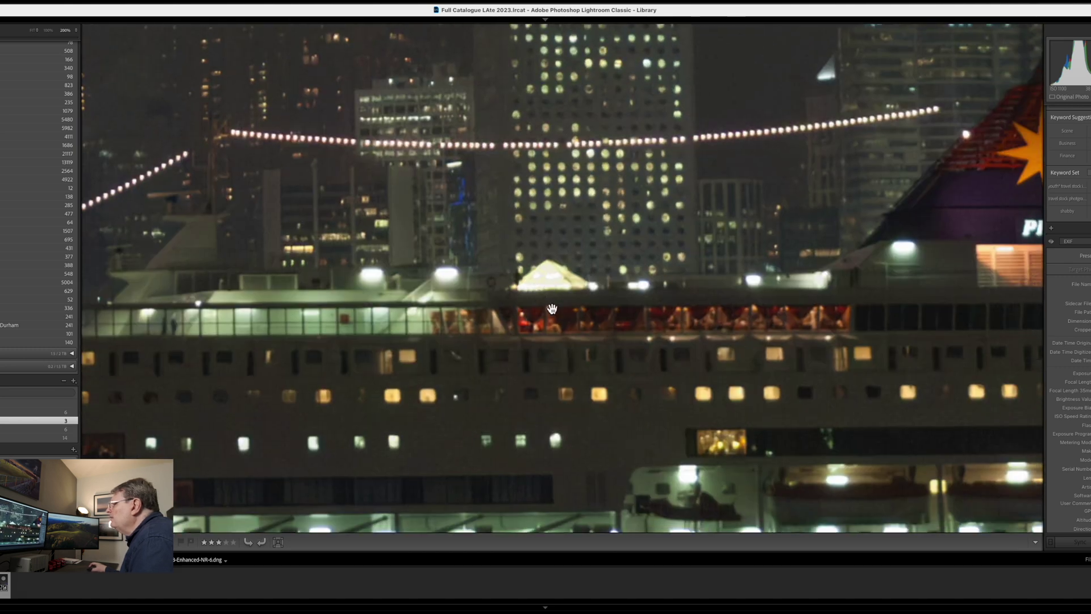
drag(791, 382, 687, 318)
drag(417, 372, 705, 250)
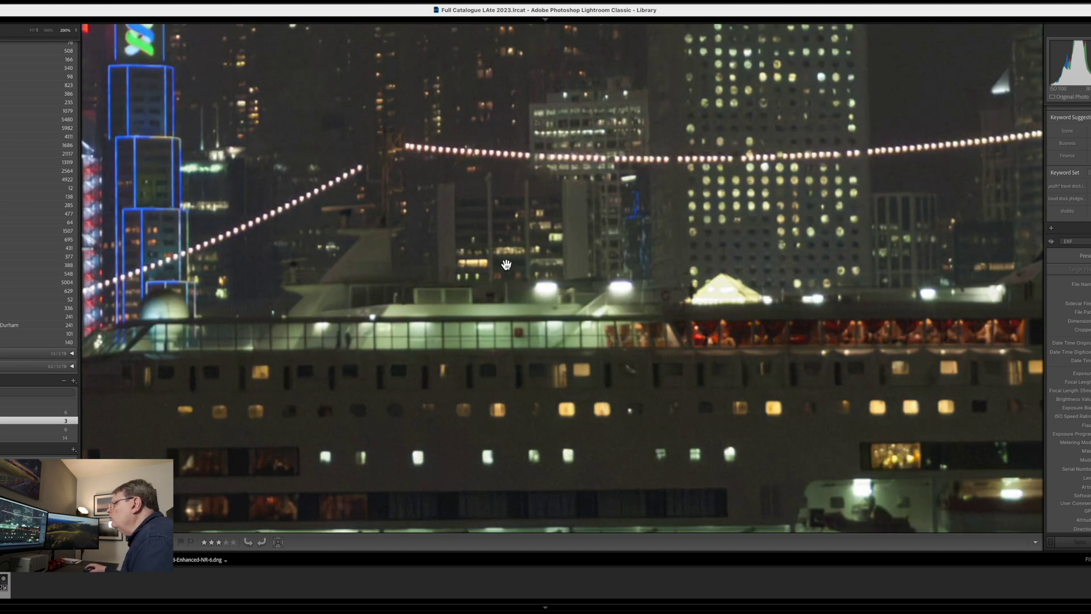
click(507, 296)
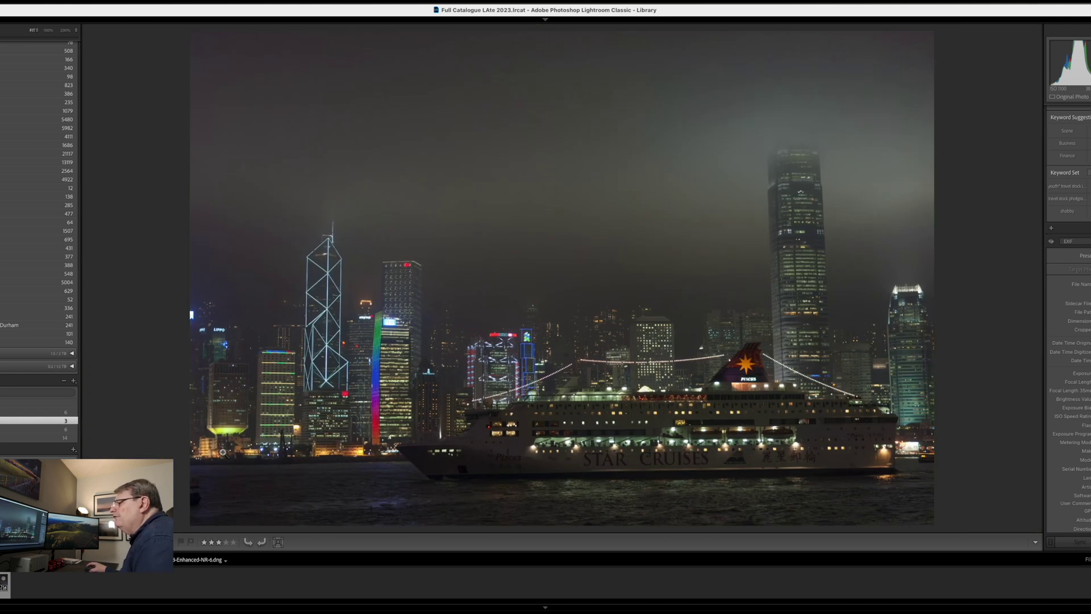
Flip between the original and denoised harbour photos and show both side by side in Compare view
key(Left)
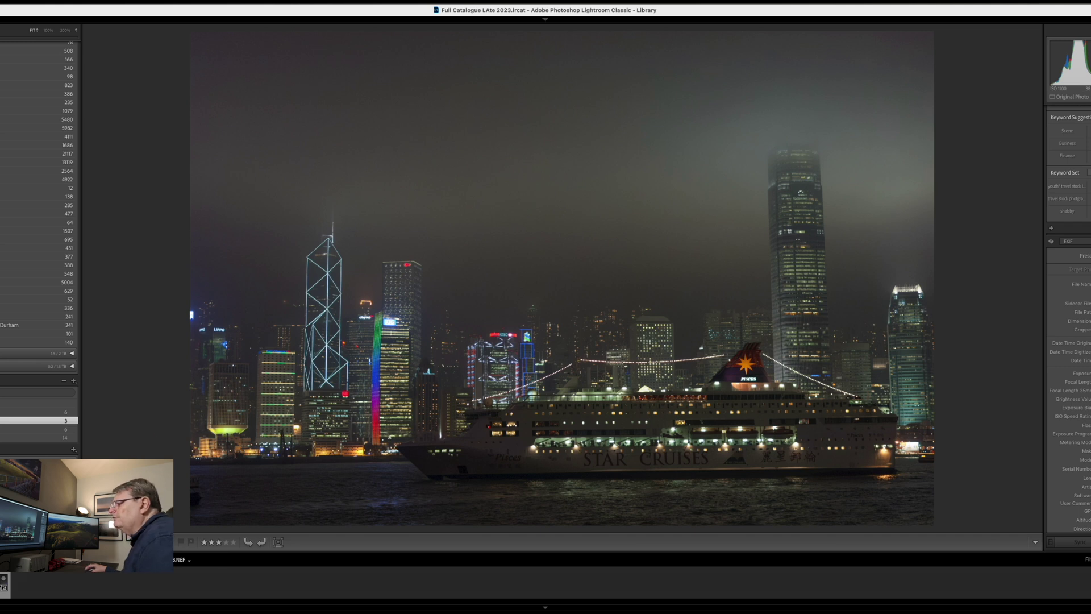
key(Right)
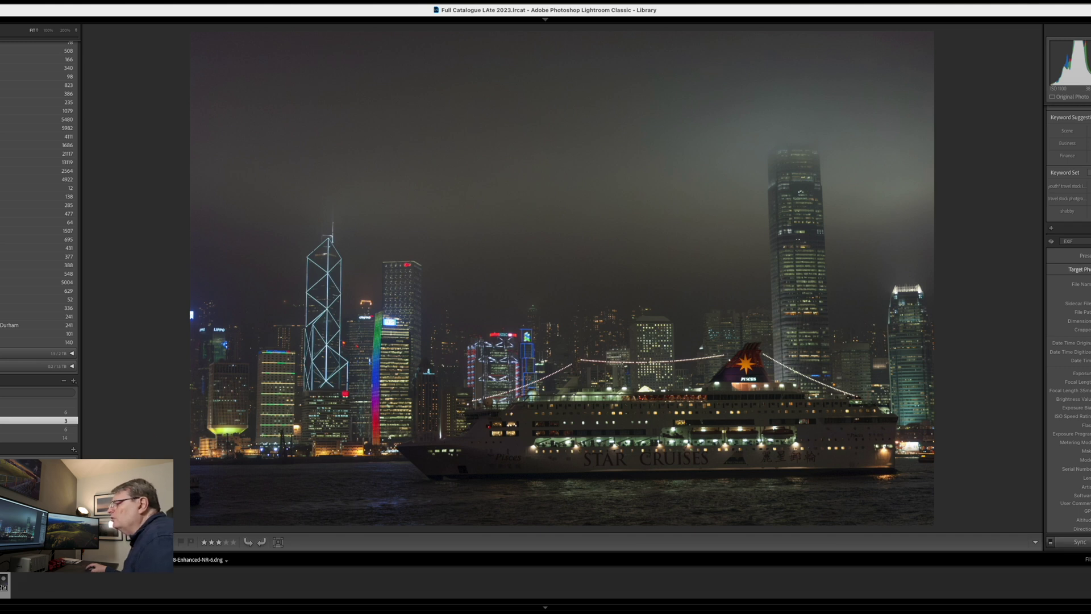
key(c)
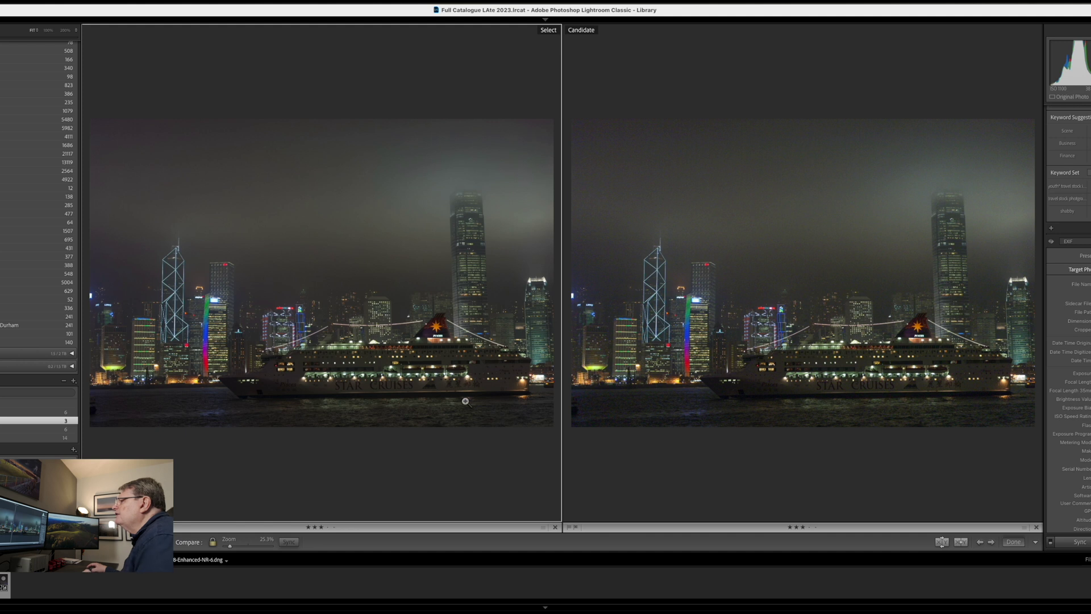
Compare the noise in the denoised and original photos at 200% across the lit tower, light string and ship's funnel
click(428, 349)
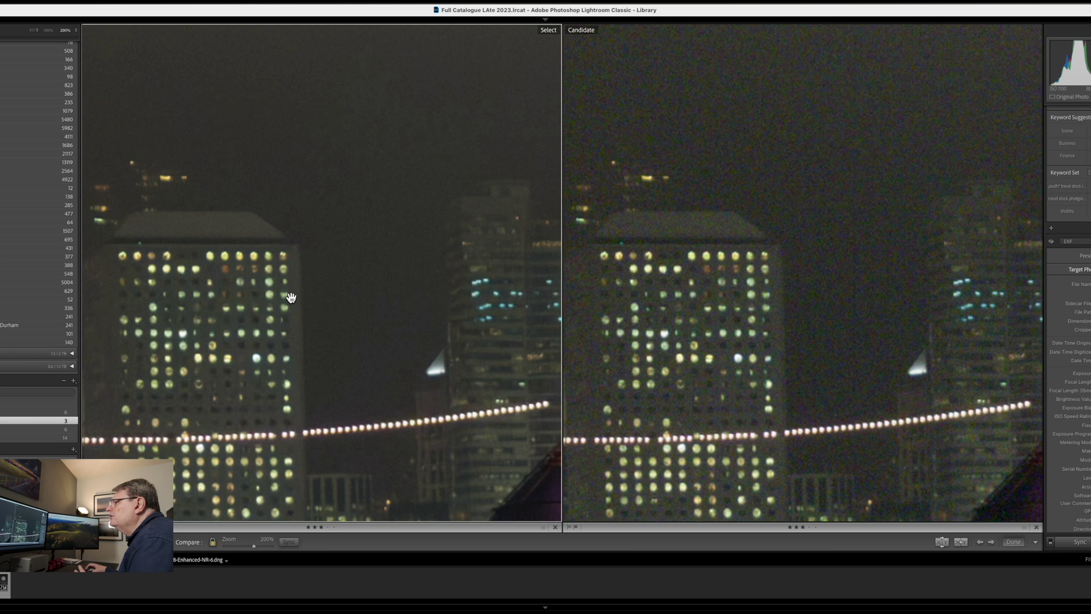
drag(280, 353, 312, 252)
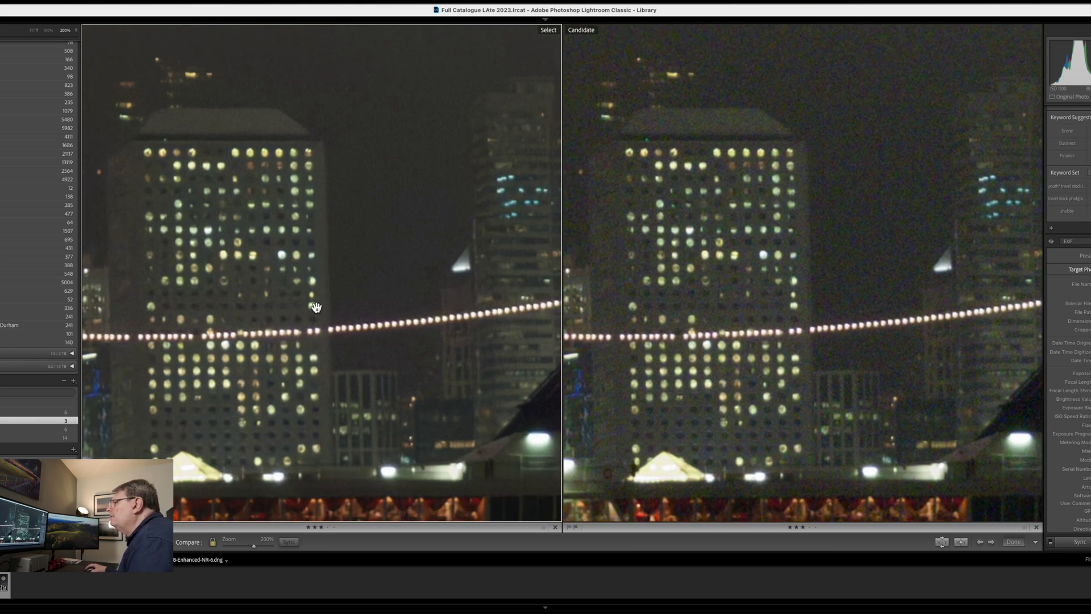
drag(778, 284, 628, 336)
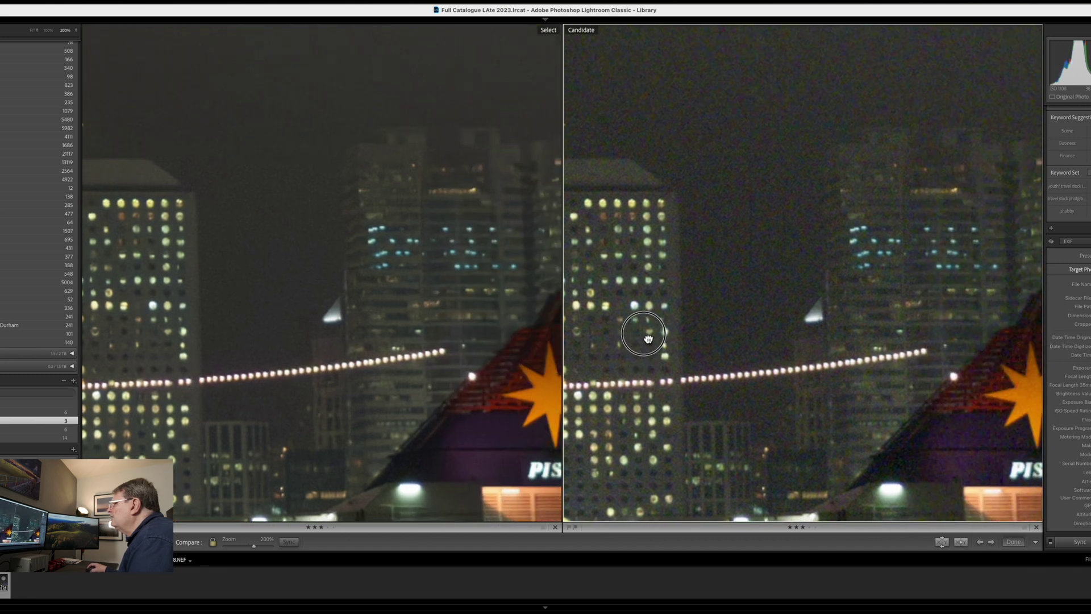
drag(834, 314, 820, 255)
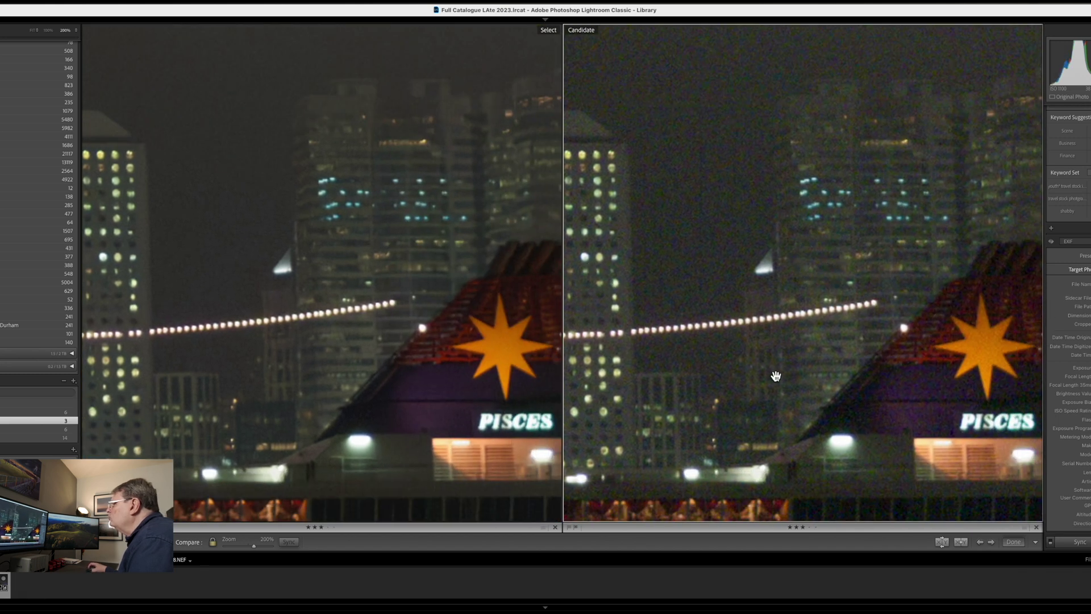
drag(774, 375, 810, 286)
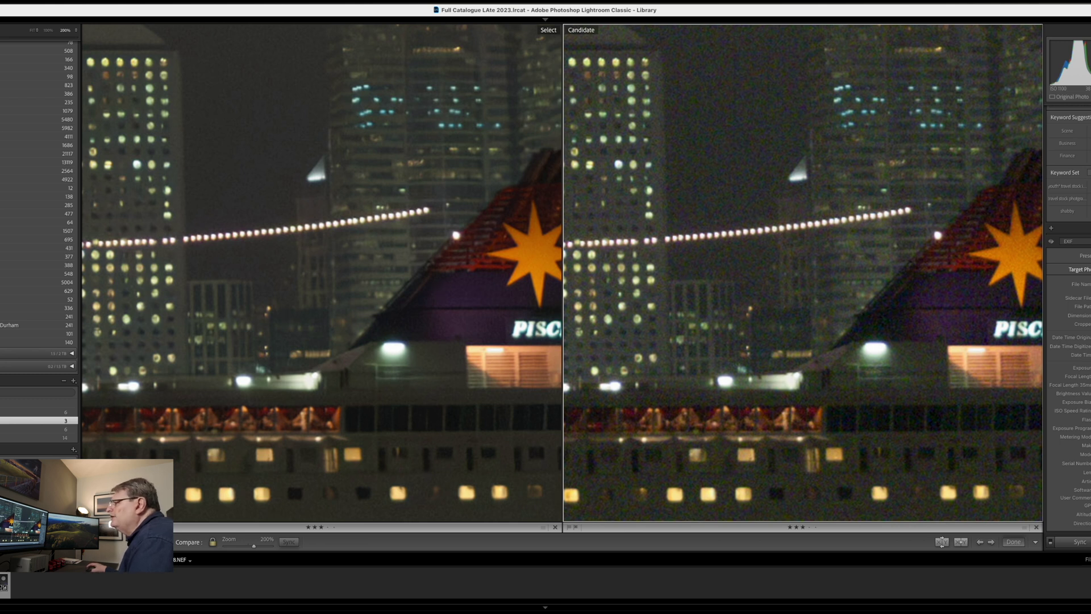
Return to the photo grid, open the night photo of the Venice bell tower and start Enhance on it
key(g)
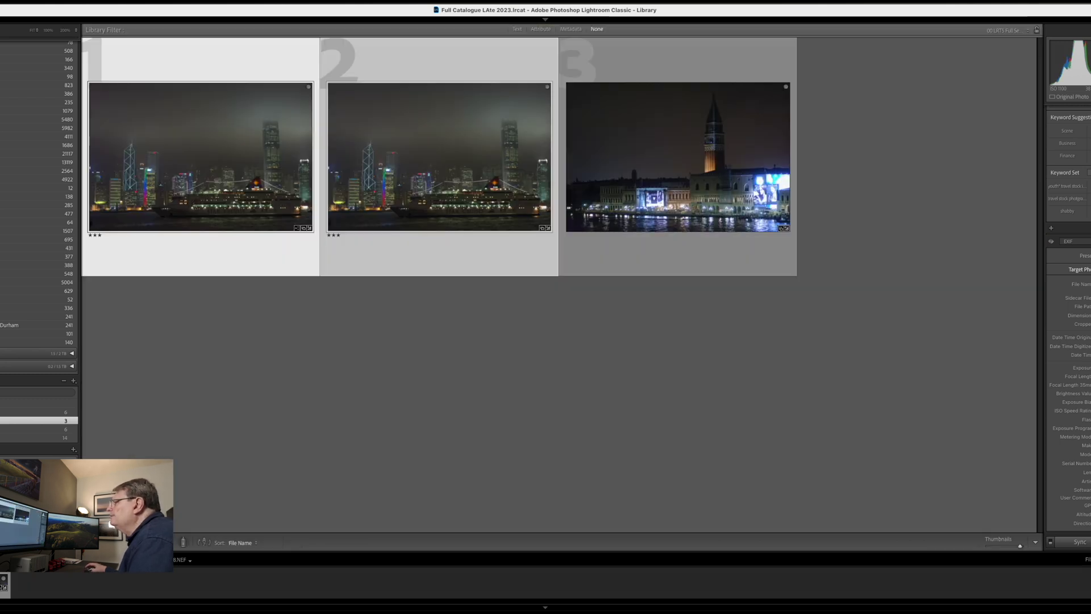
double_click(707, 163)
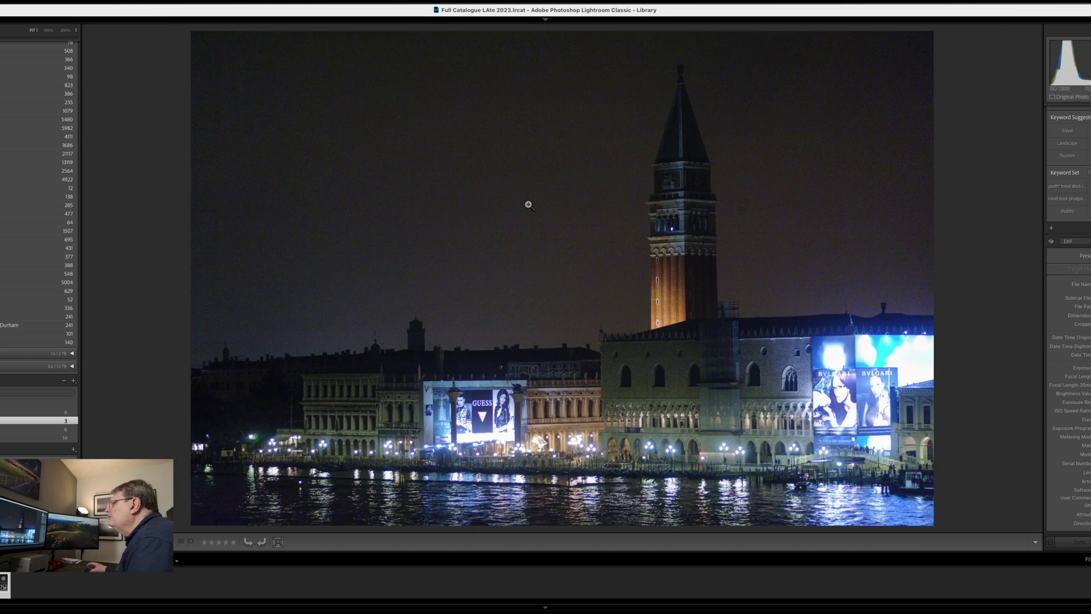
right_click(479, 212)
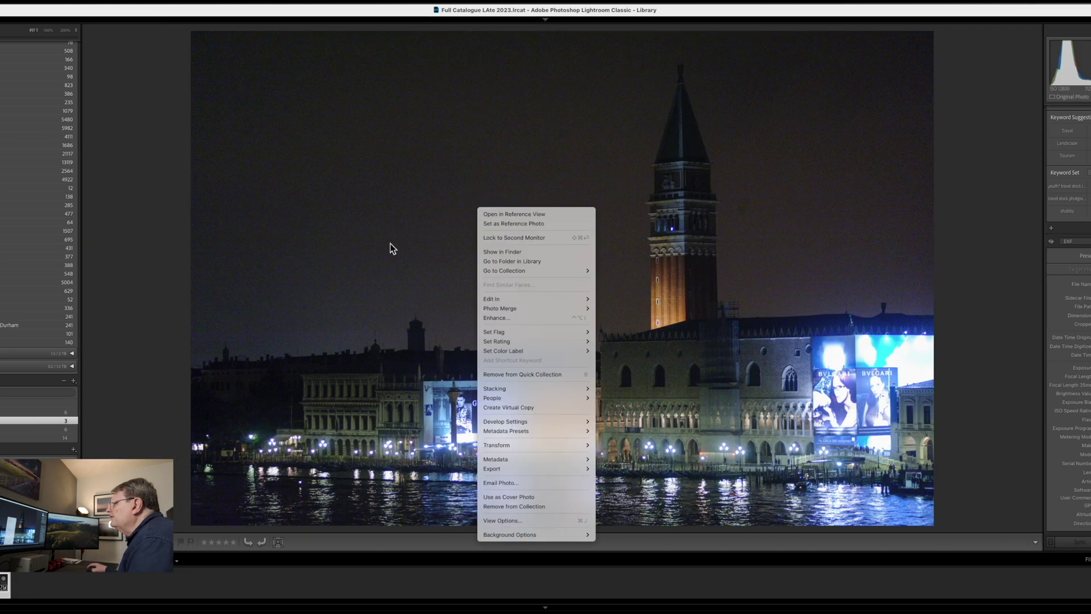
click(572, 322)
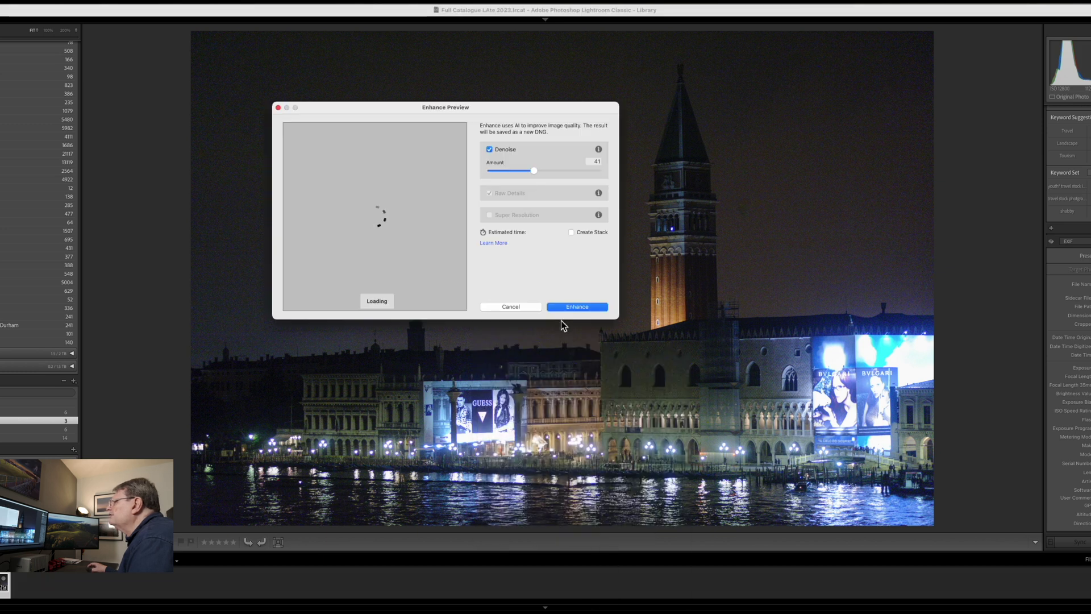
Check the denoise preview on the water reflections, set the Denoise amount to 30 and create the enhanced photo
drag(419, 240, 421, 195)
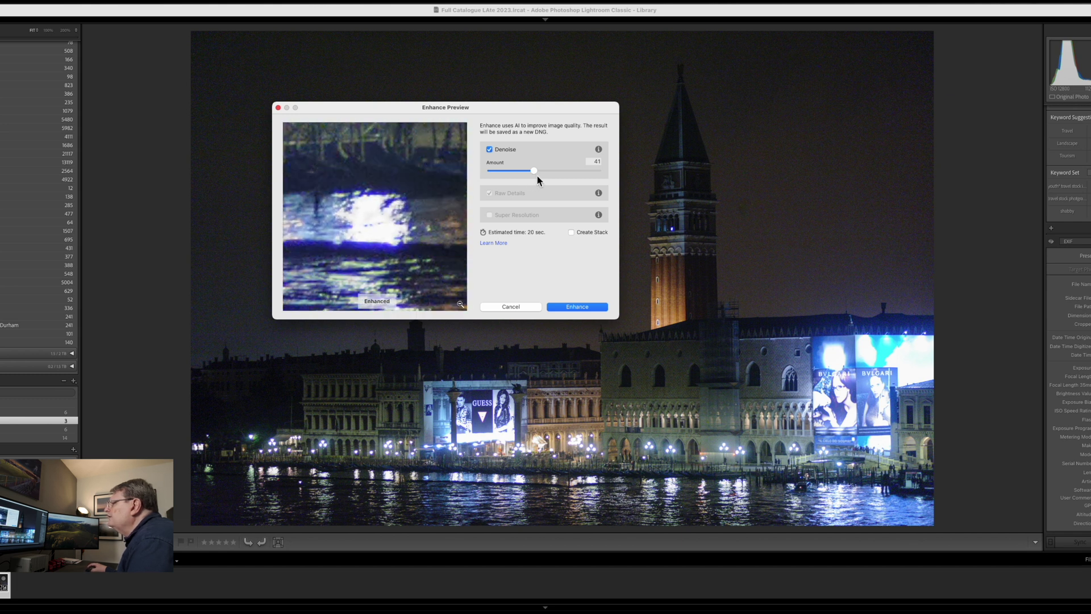
drag(534, 171, 522, 172)
drag(386, 195, 382, 250)
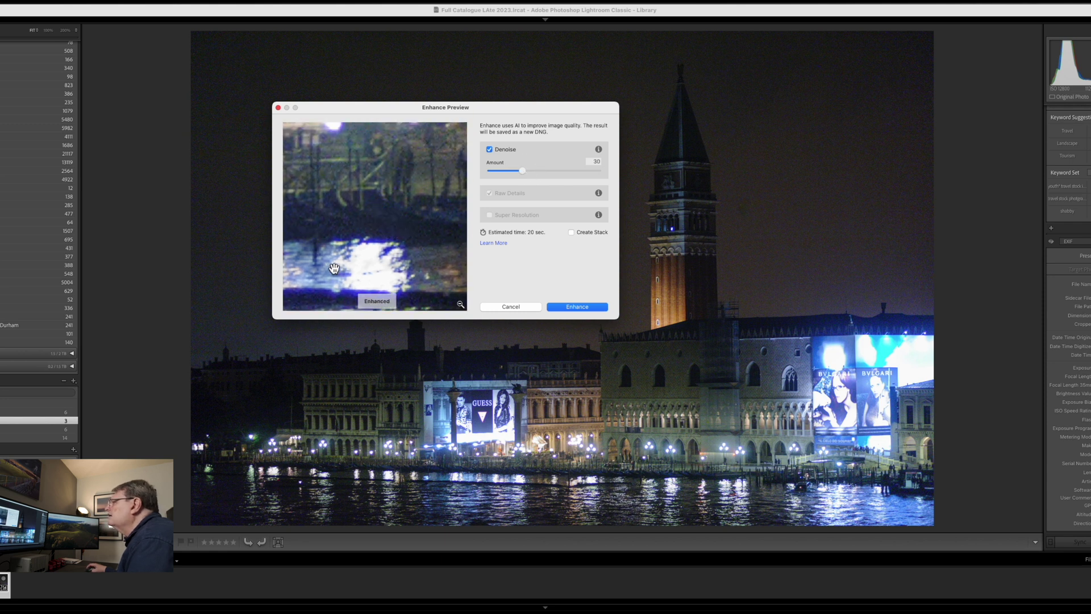
click(577, 306)
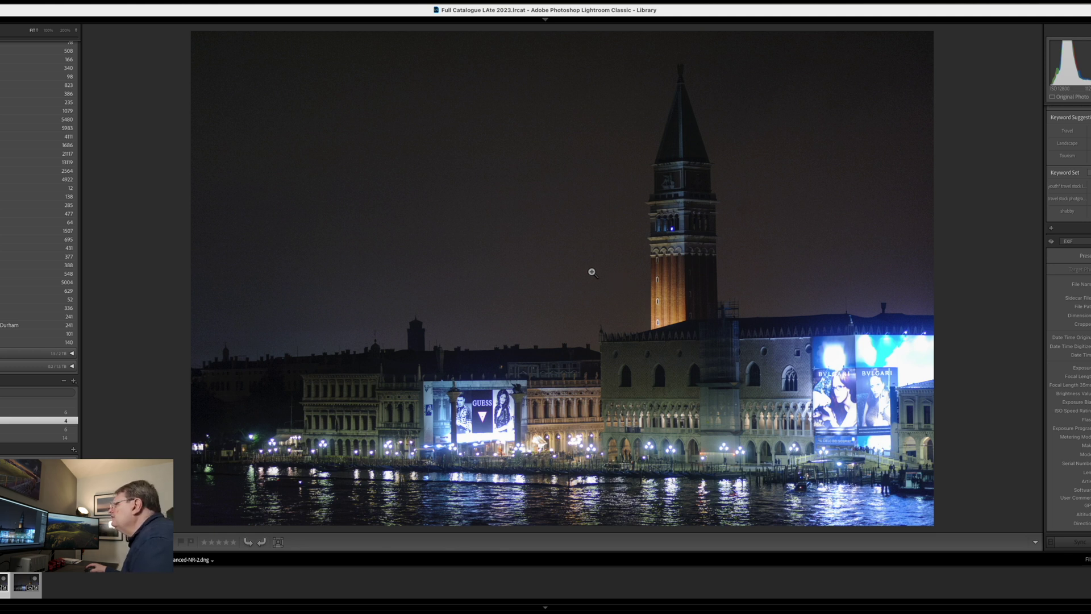
Examine the tower, sky and rooftops in the denoised Venice photo at 200%, and show it beside the original in Compare view
click(629, 273)
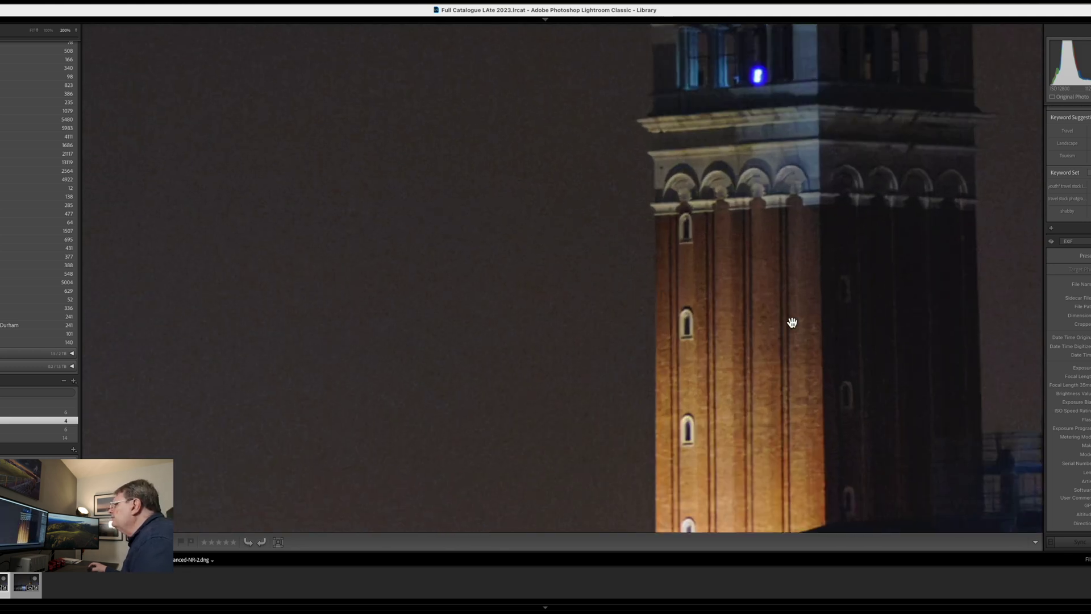
drag(865, 346, 653, 209)
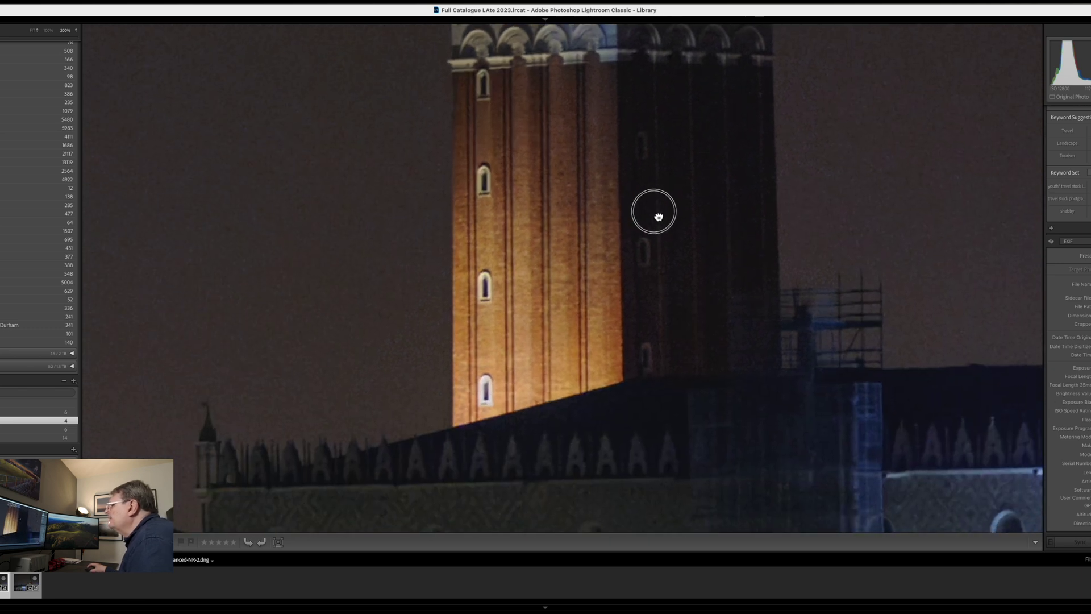
drag(454, 335, 668, 233)
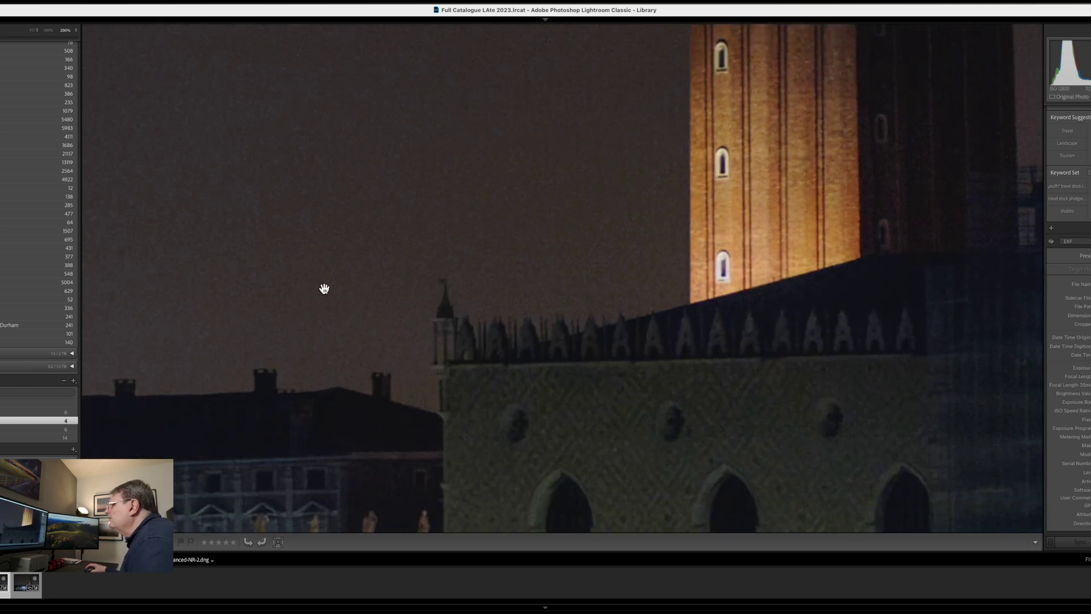
drag(306, 285, 600, 267)
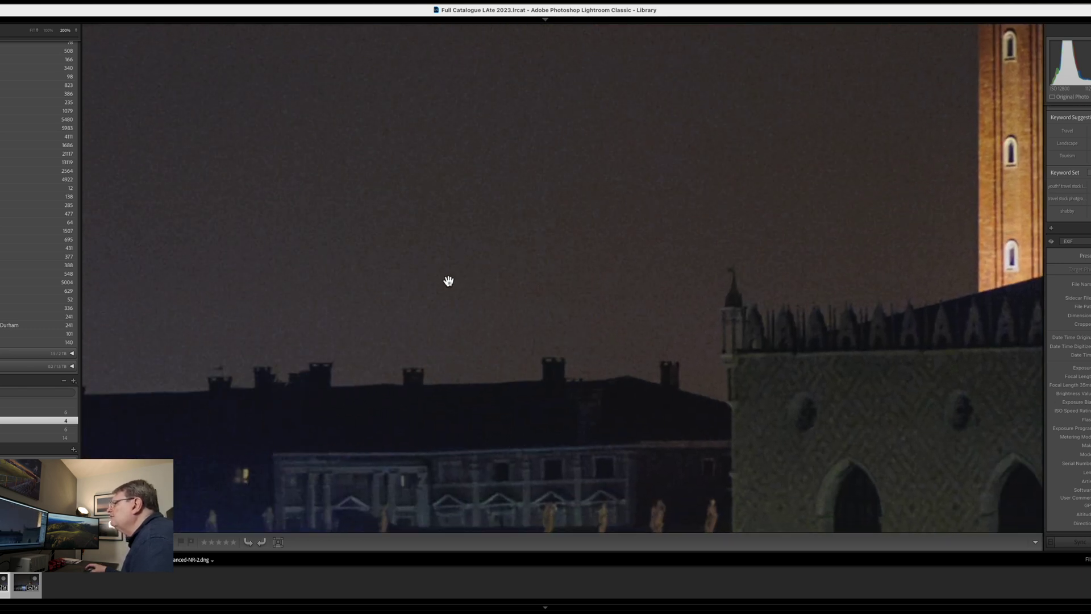
drag(392, 280, 659, 239)
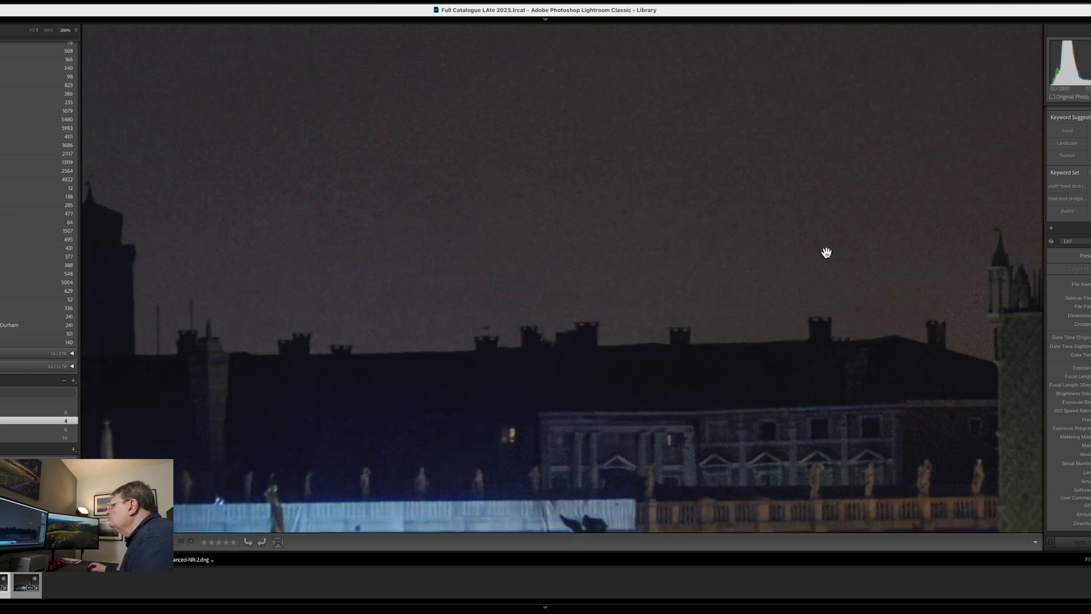
drag(840, 241, 453, 202)
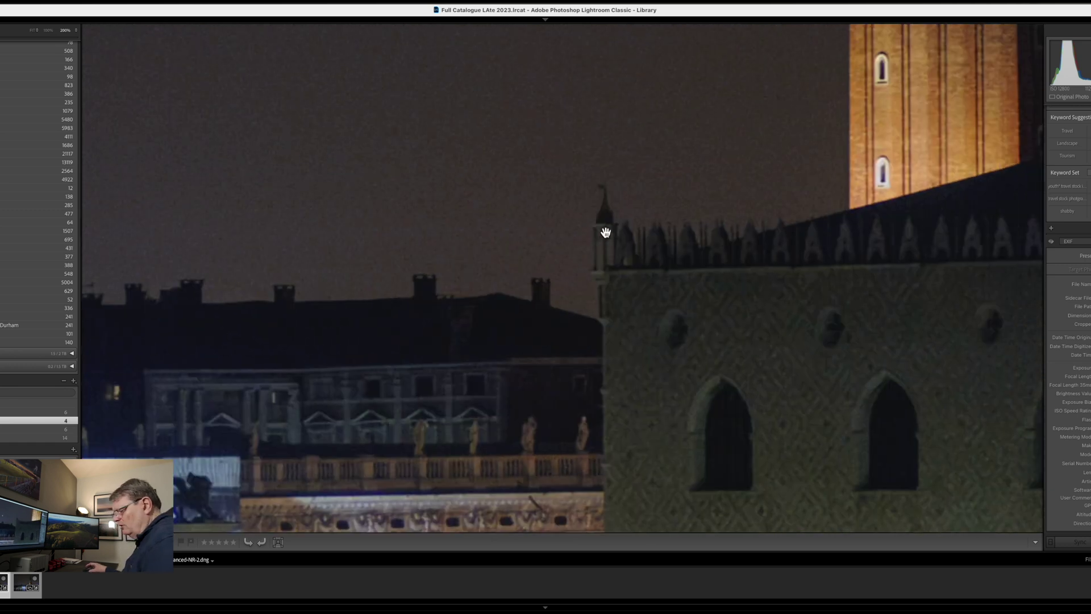
super+click(26, 585)
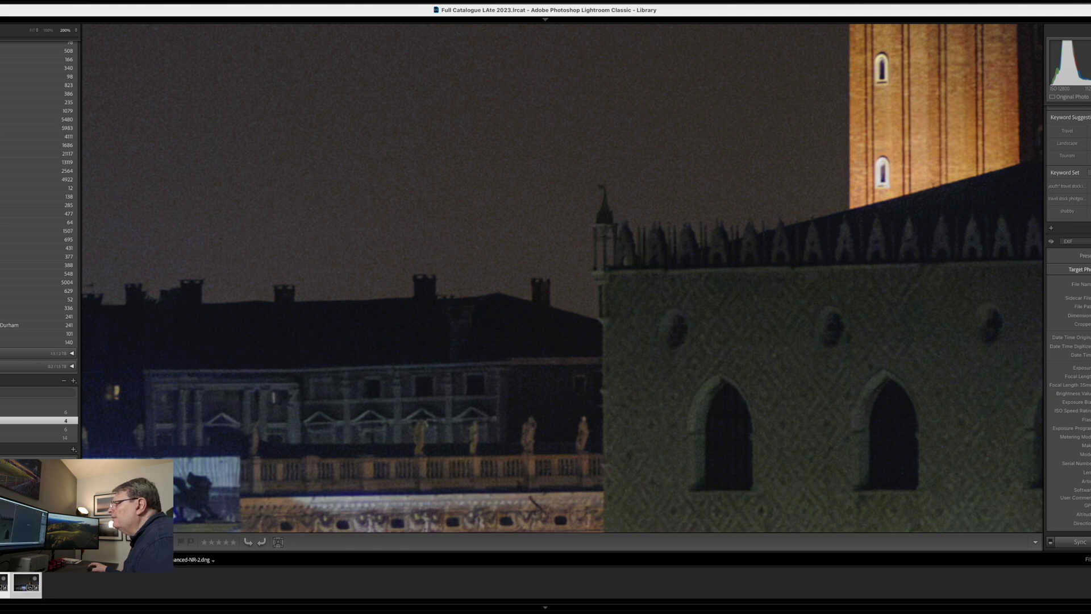
key(c)
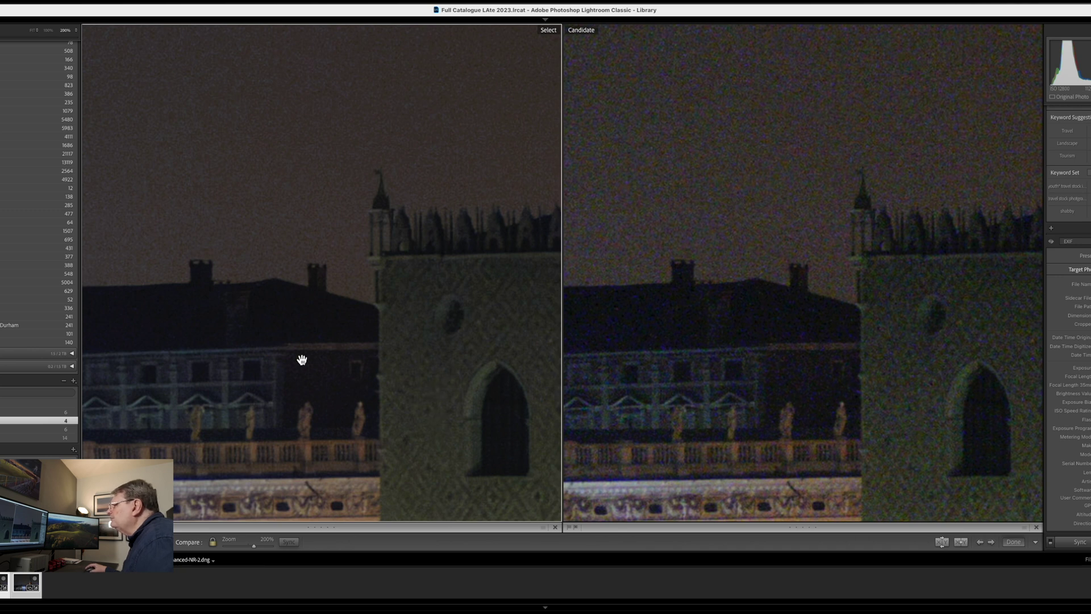
Open the original Venice photo, check its noise beside the tower at 200% and start Enhance on it
double_click(4, 582)
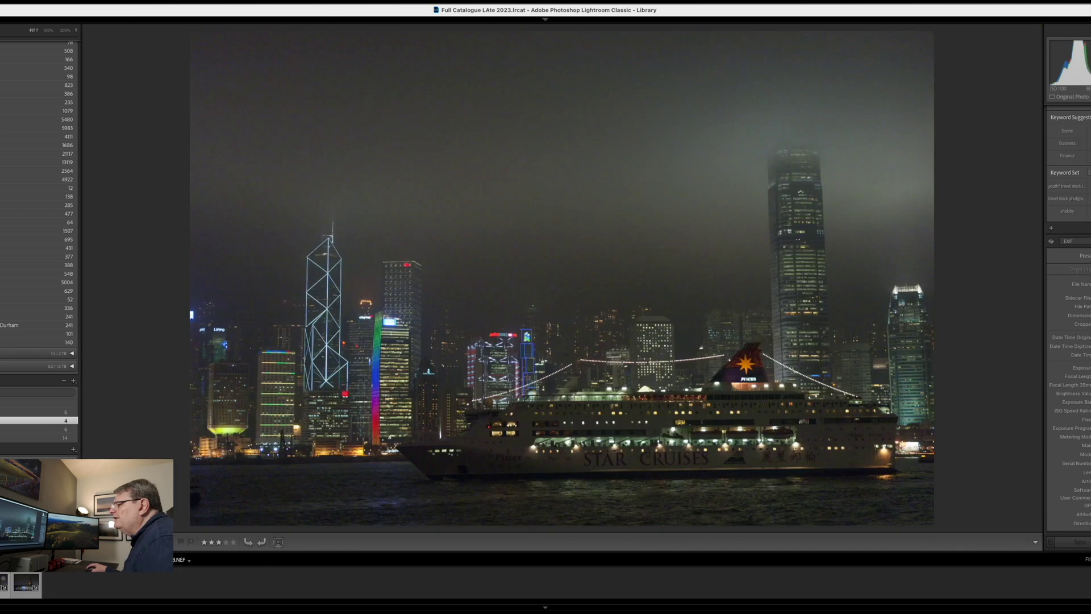
click(33, 582)
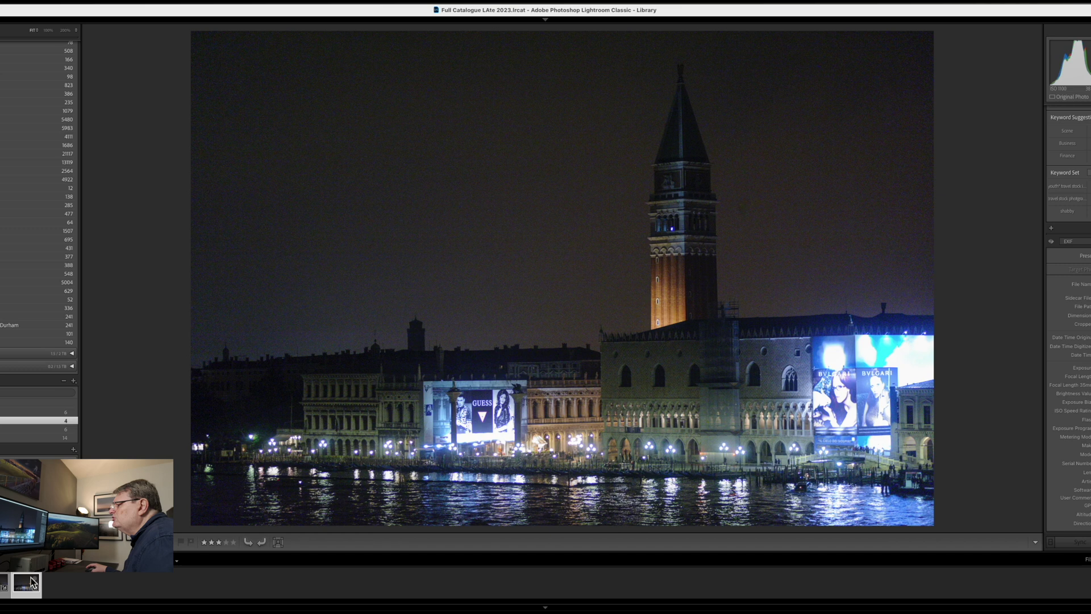
click(637, 251)
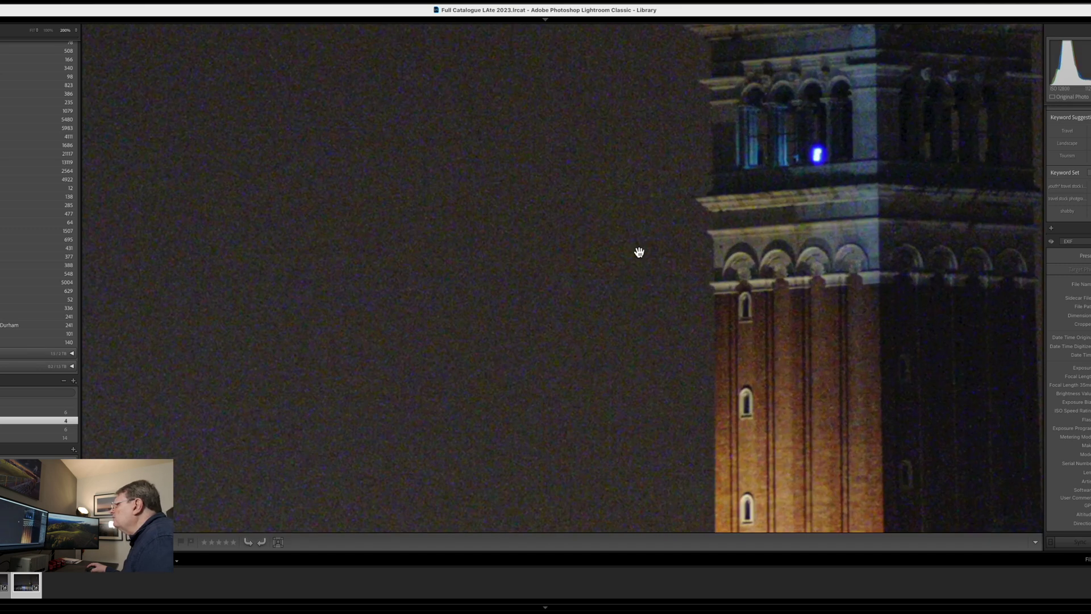
click(601, 265)
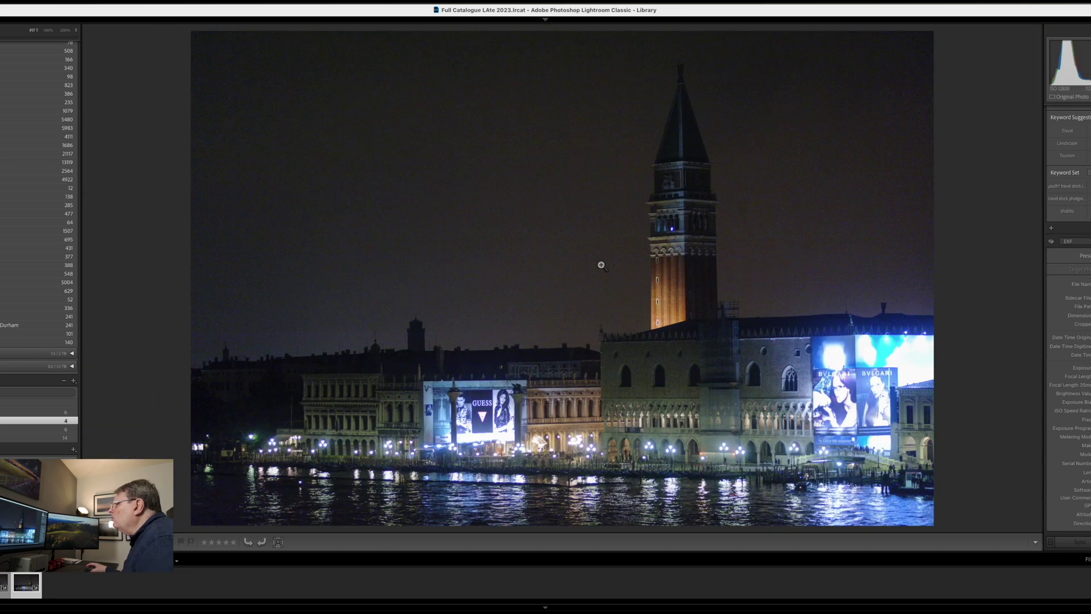
right_click(542, 248)
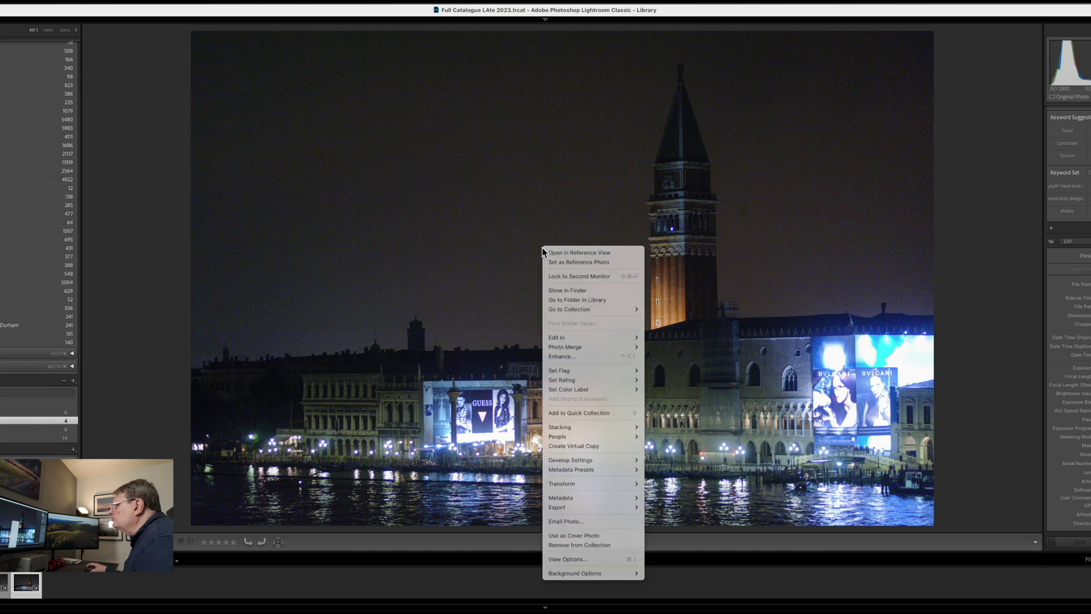
click(618, 357)
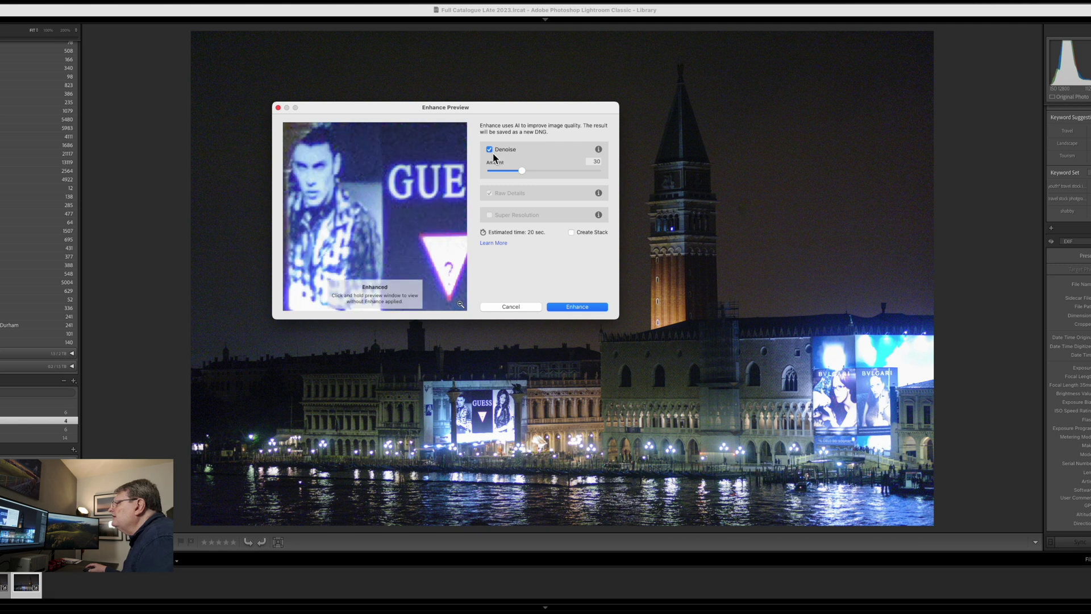
Turn Denoise off, enable Super Resolution, check the preview in several spots and create the enhanced photo
click(490, 149)
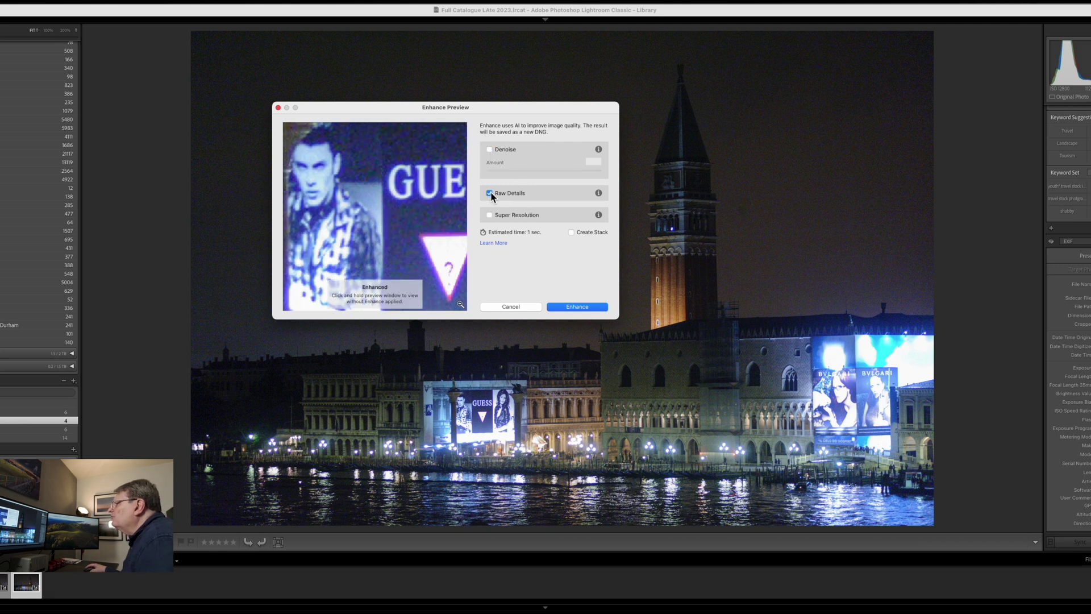
drag(319, 256, 482, 248)
click(490, 215)
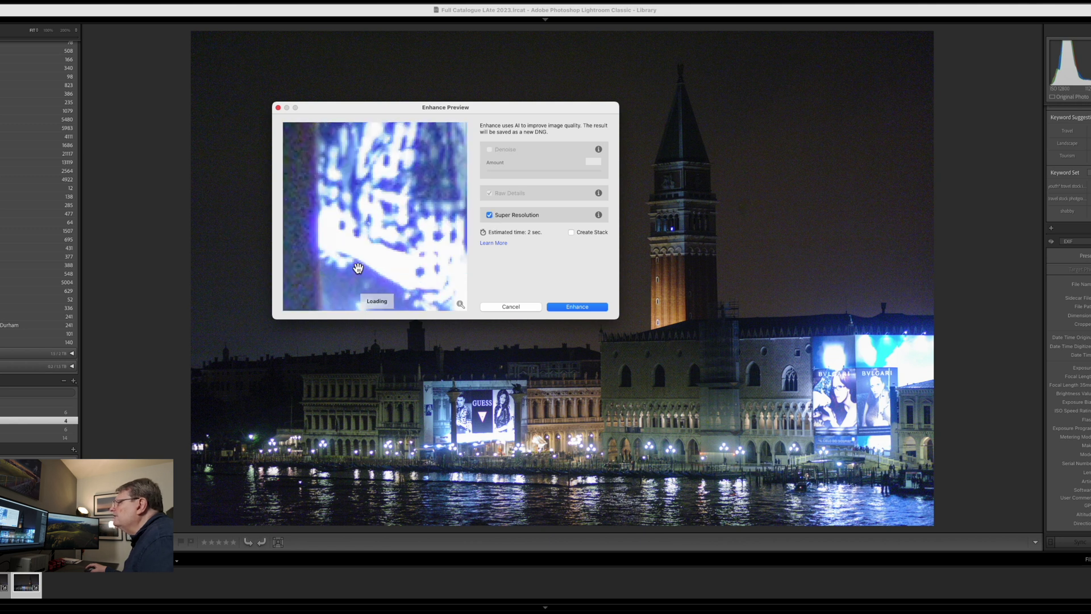
drag(393, 213, 443, 140)
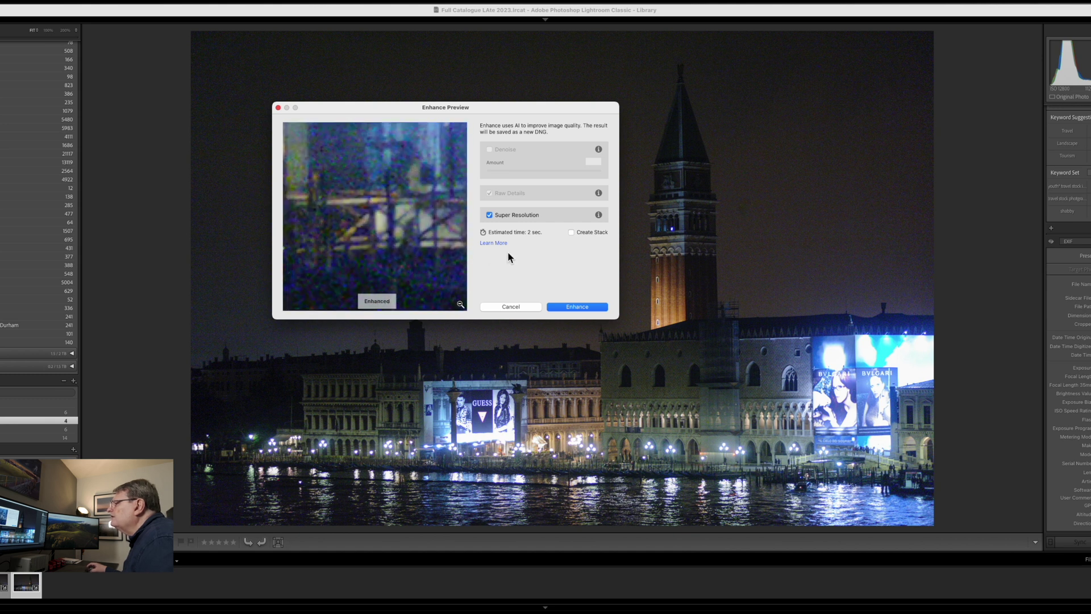
click(581, 308)
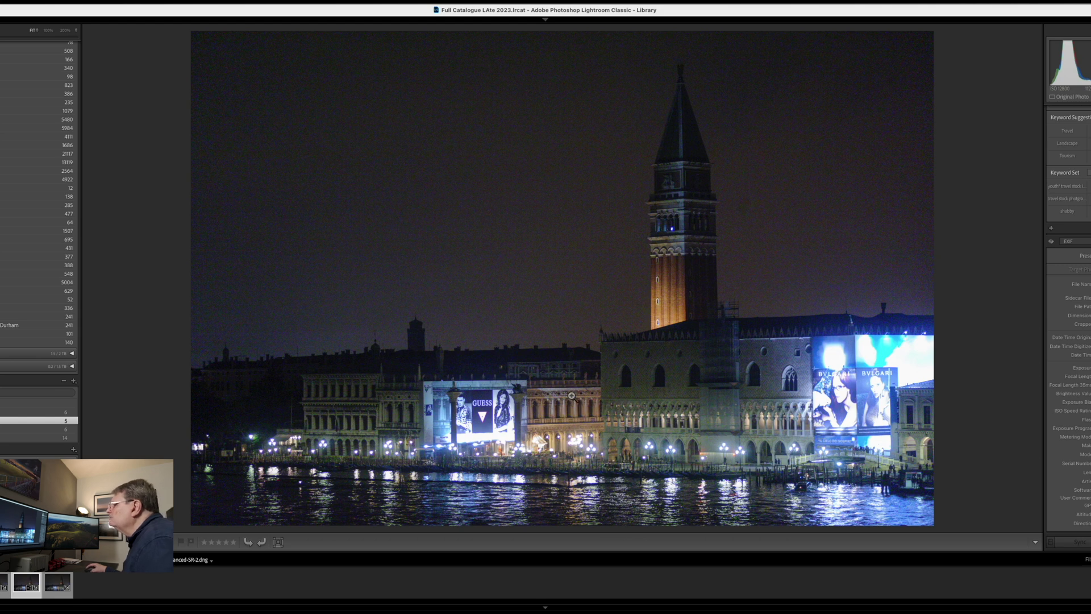
Examine the noise on the rooftops and palace wall in the Super Resolution photo at 200%
click(547, 371)
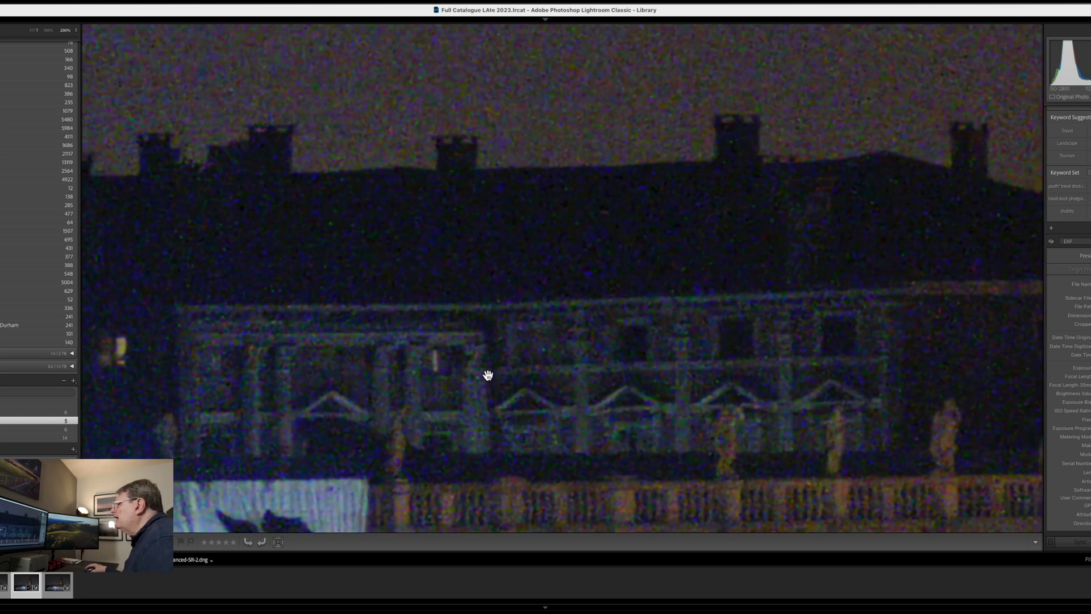
click(407, 373)
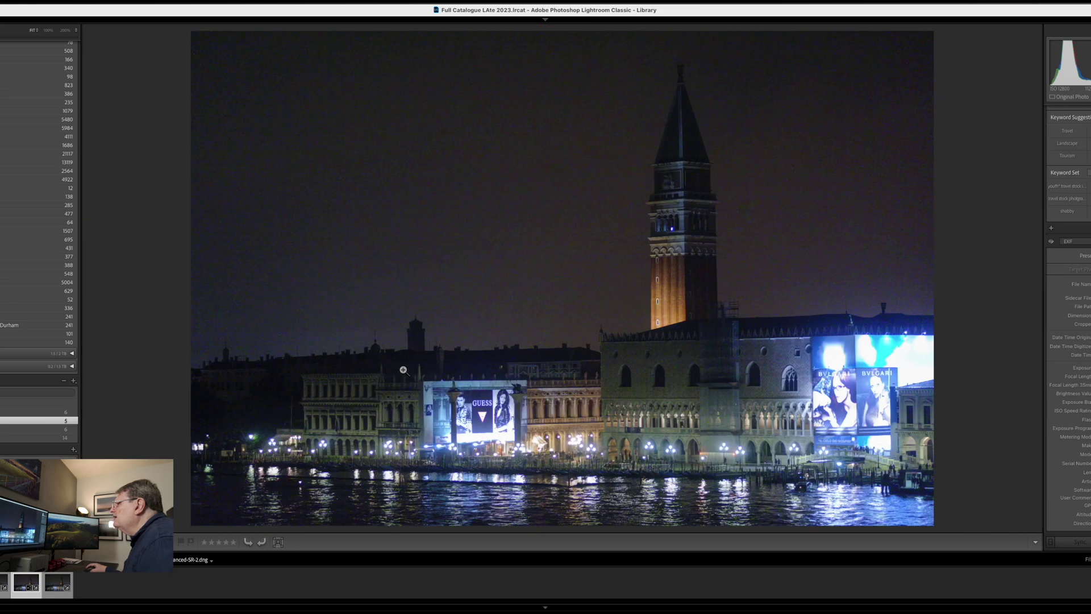
click(759, 333)
drag(382, 390, 516, 278)
drag(334, 360, 762, 295)
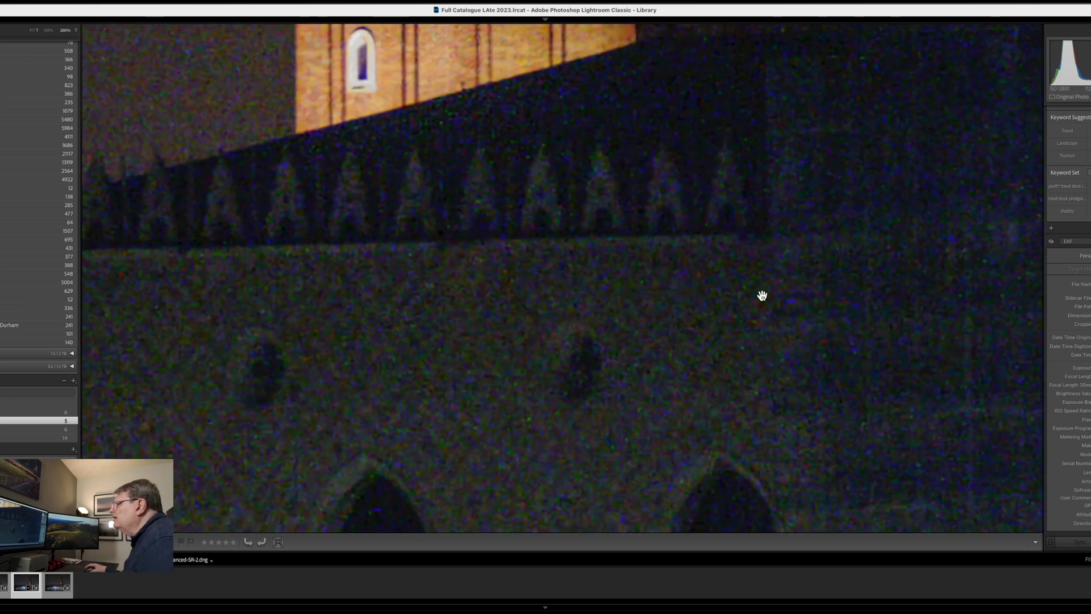
click(530, 306)
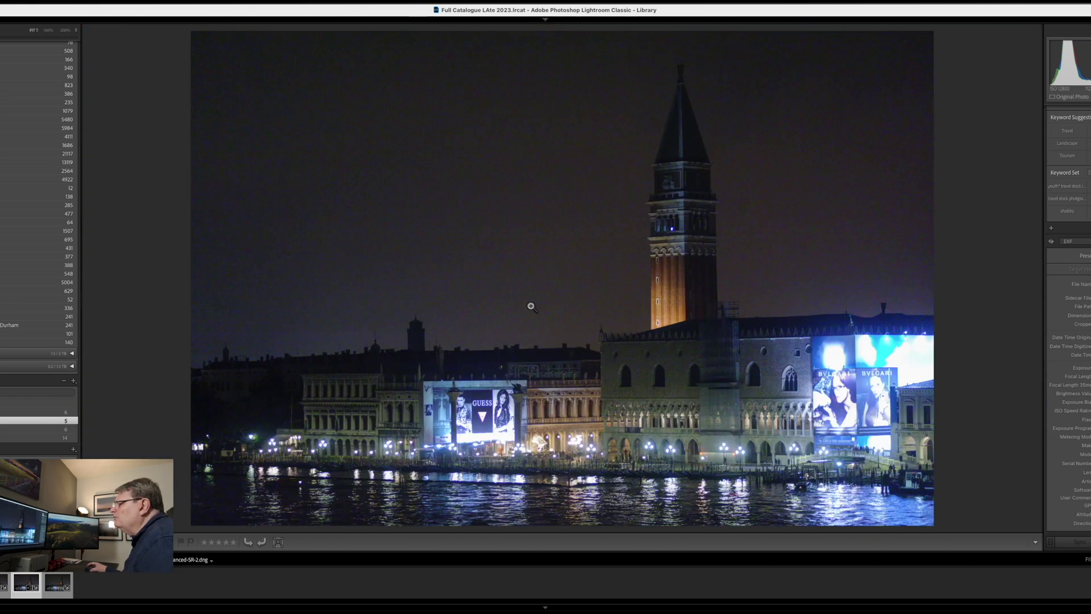
Compare the Super Resolution photo with the original at 200% across the palace's arched window and arcade
super+click(57, 587)
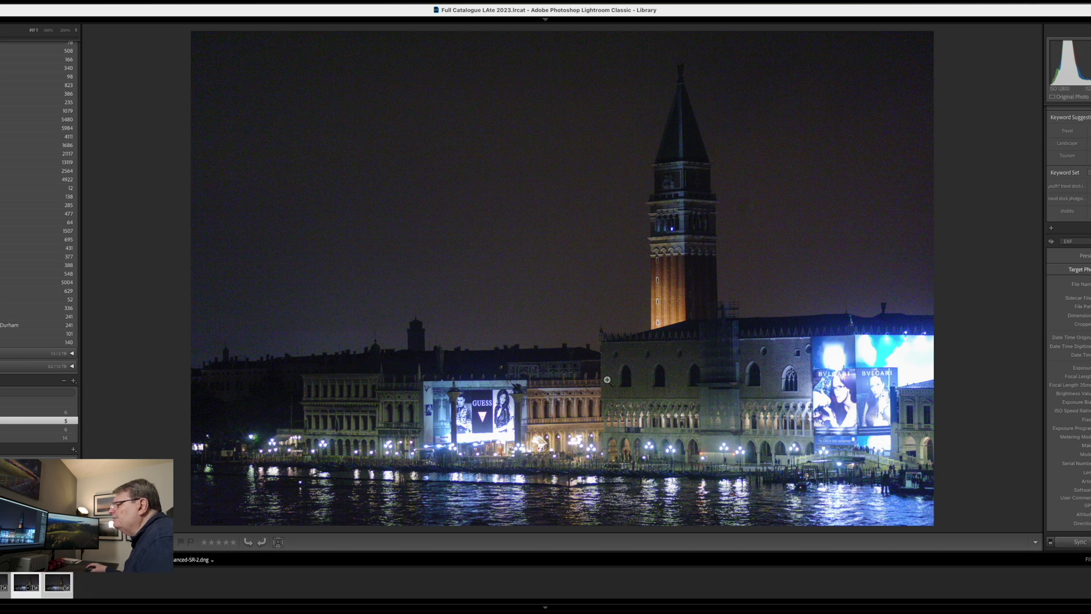
key(c)
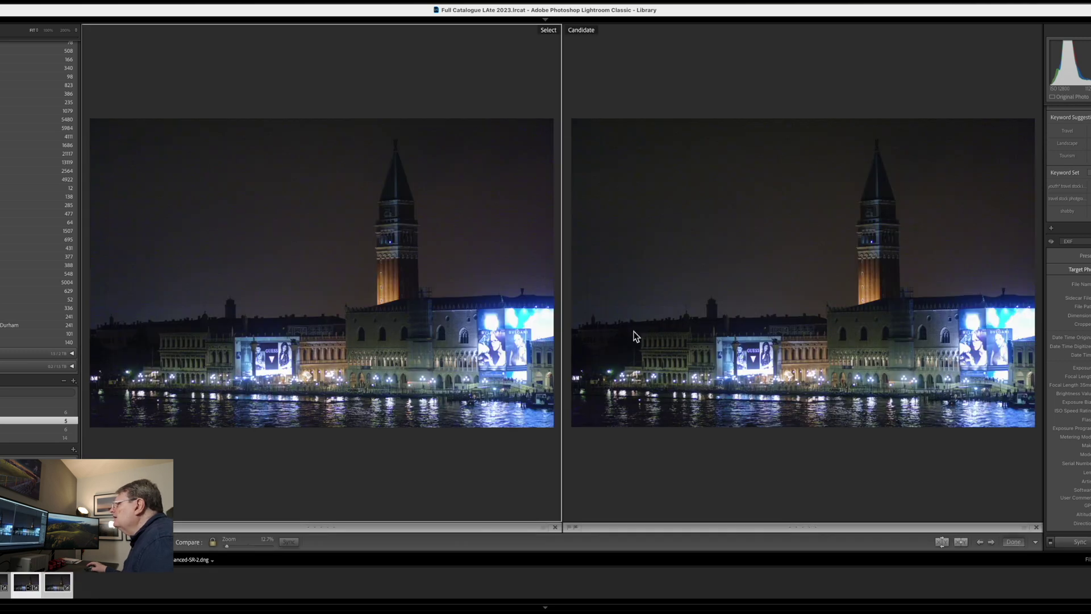
click(503, 335)
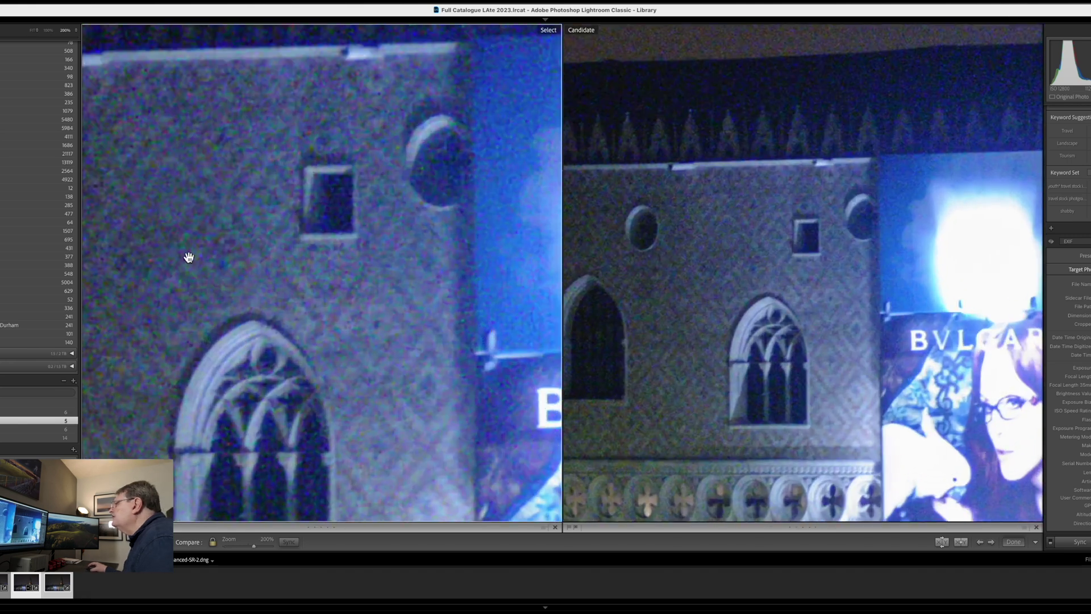
scroll(356, 366, down, 3)
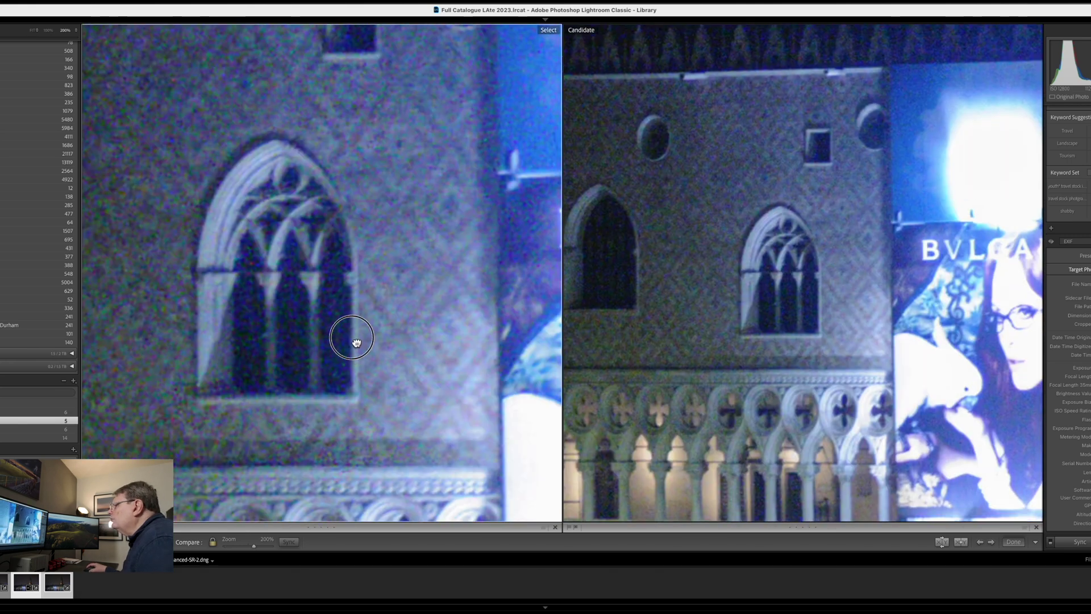
drag(356, 343, 358, 224)
drag(357, 329, 375, 219)
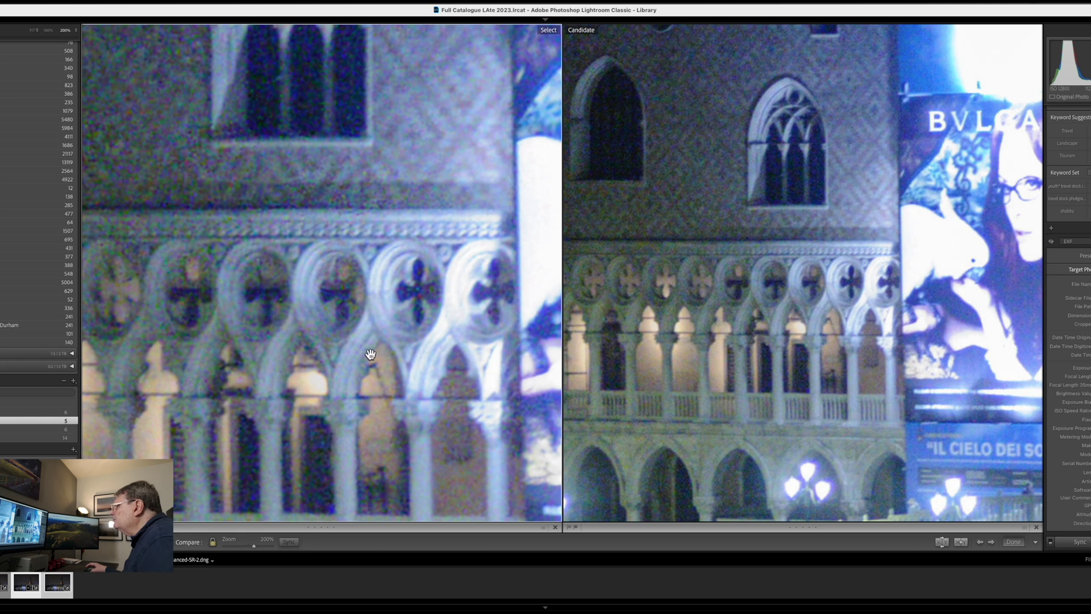
drag(365, 365, 371, 236)
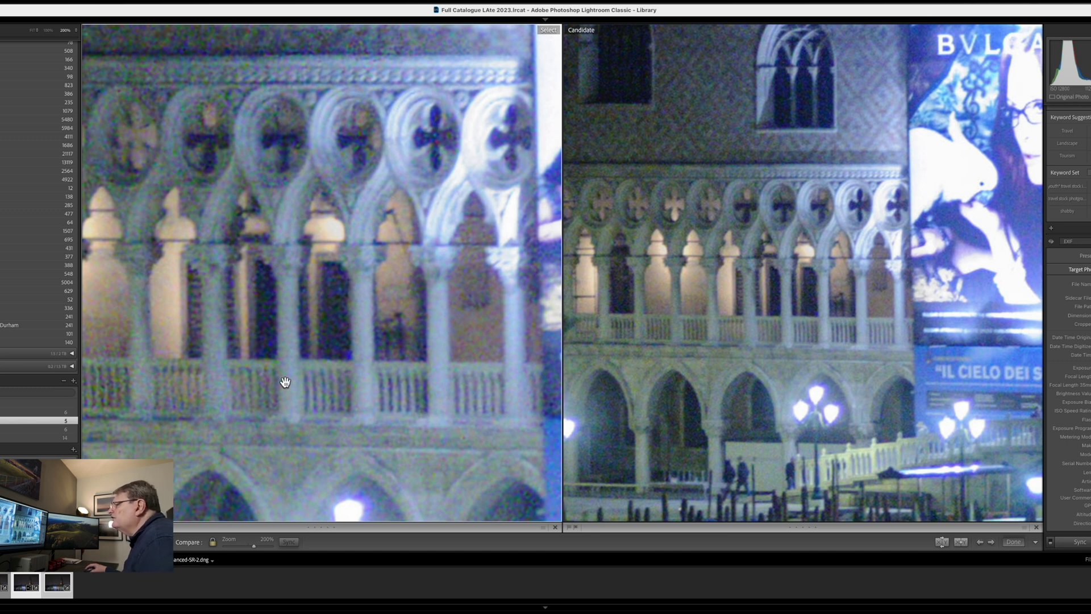
Try to run Enhance again on the already enhanced Super Resolution photo
click(355, 312)
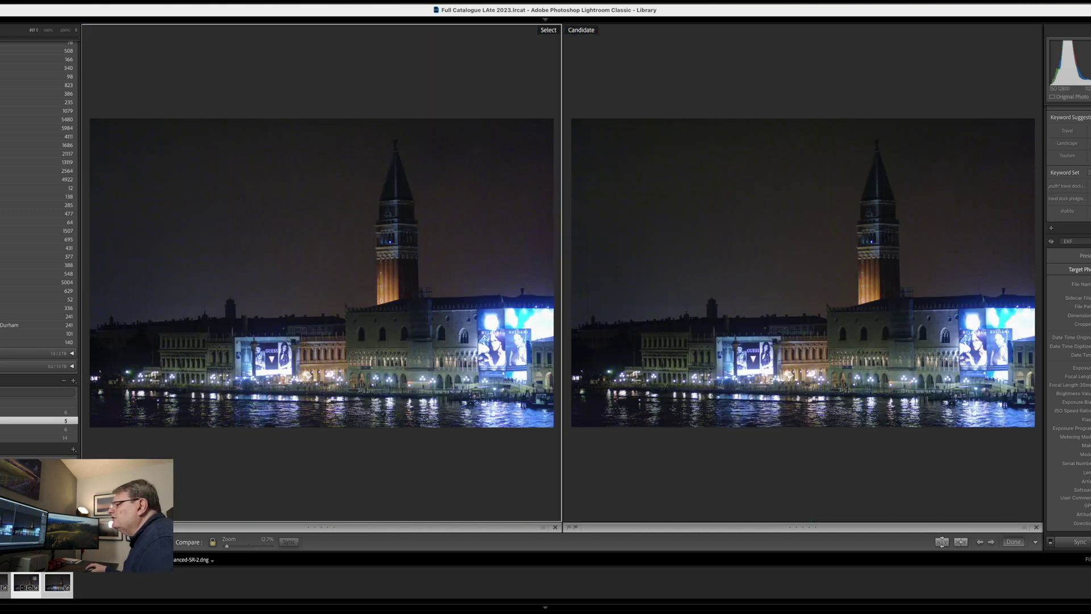
key(super+alt+i)
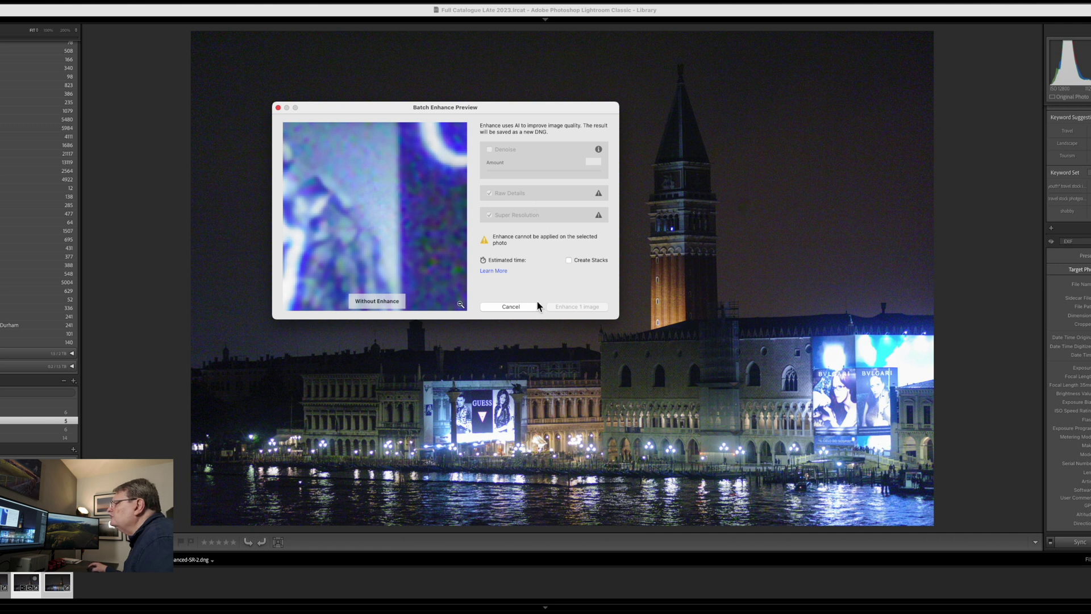
click(509, 309)
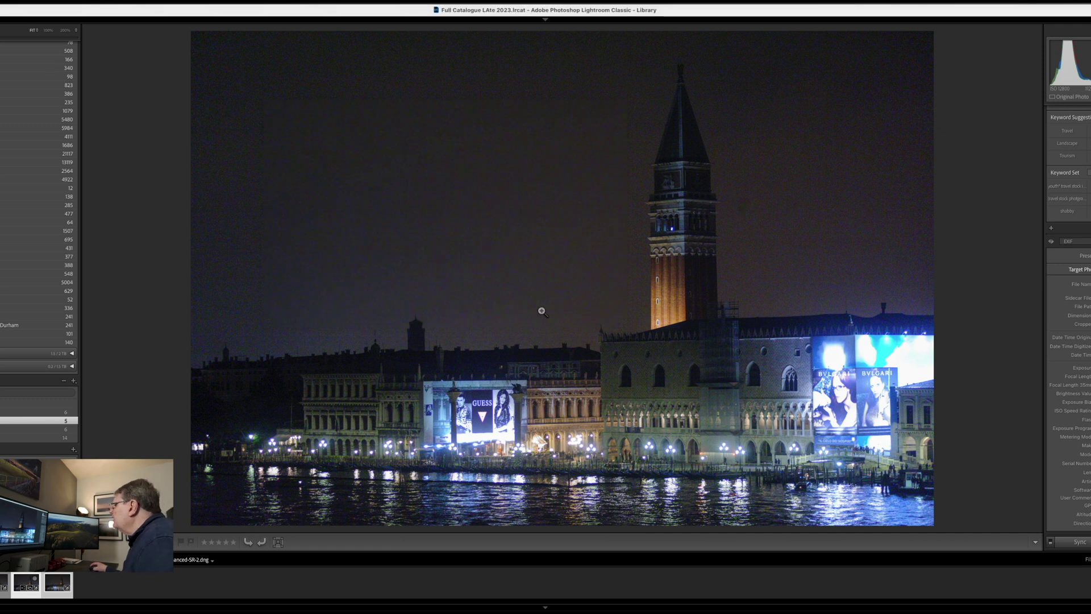
Apply manual Luminance and Color noise reduction to the Super Resolution photo and check the palace arcade at 200%
click(801, 202)
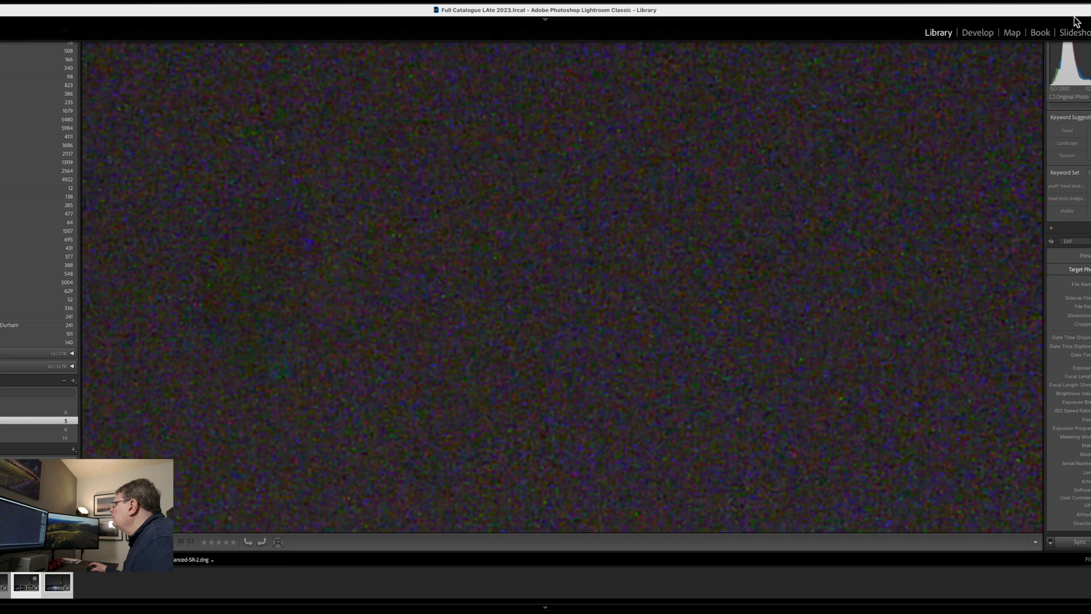
click(976, 34)
click(666, 272)
click(693, 212)
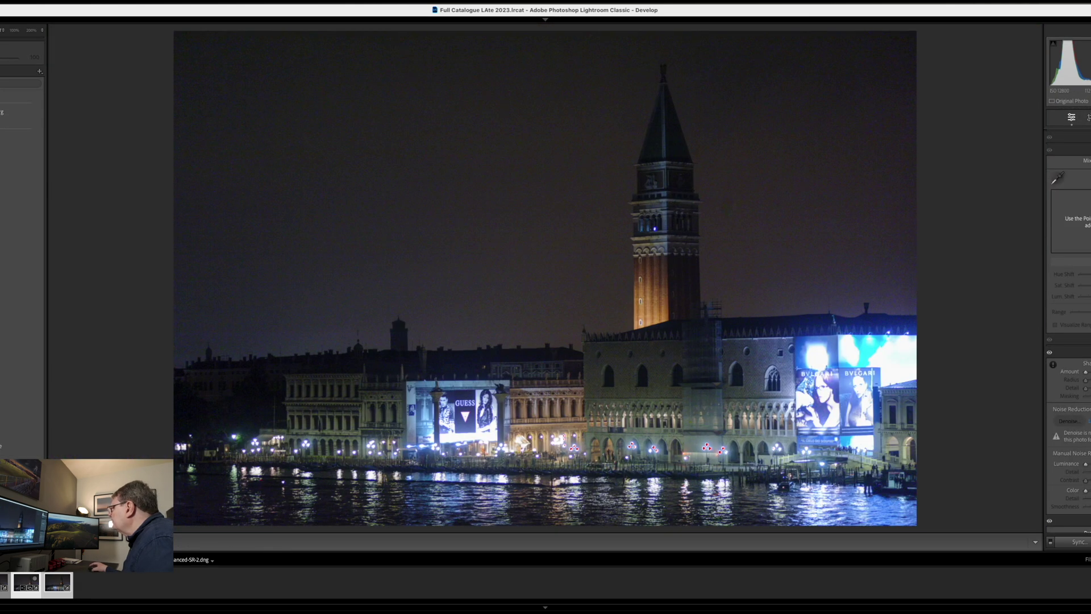
click(1086, 464)
click(1086, 491)
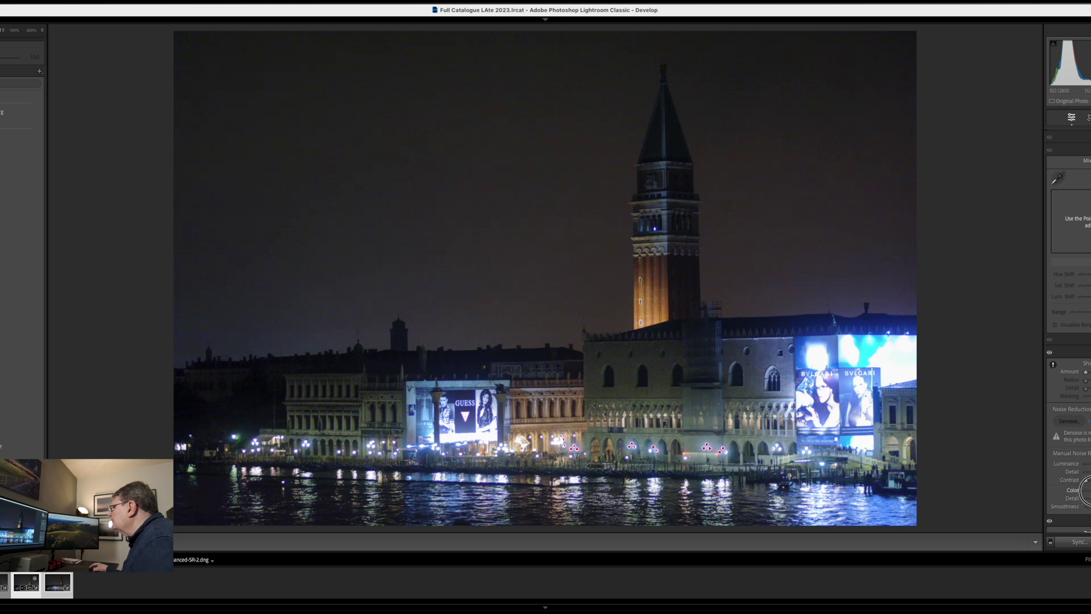
click(650, 275)
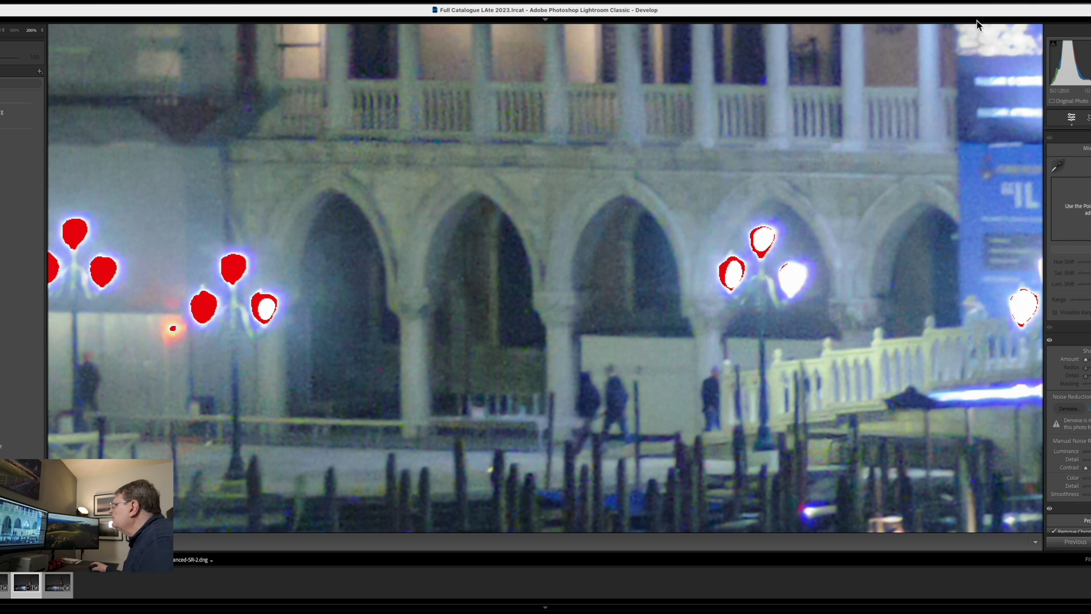
Compare the manually noise-reduced Super Resolution photo with the original at 200% around the palace's lower arches and balustrade
mouse_move(979, 36)
click(938, 33)
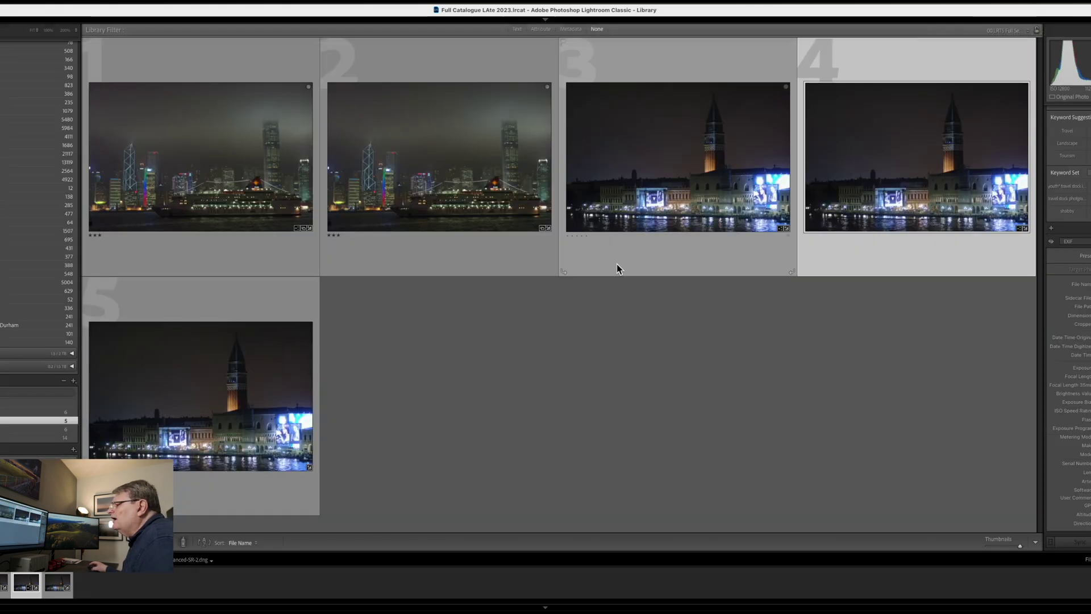
shift+click(53, 582)
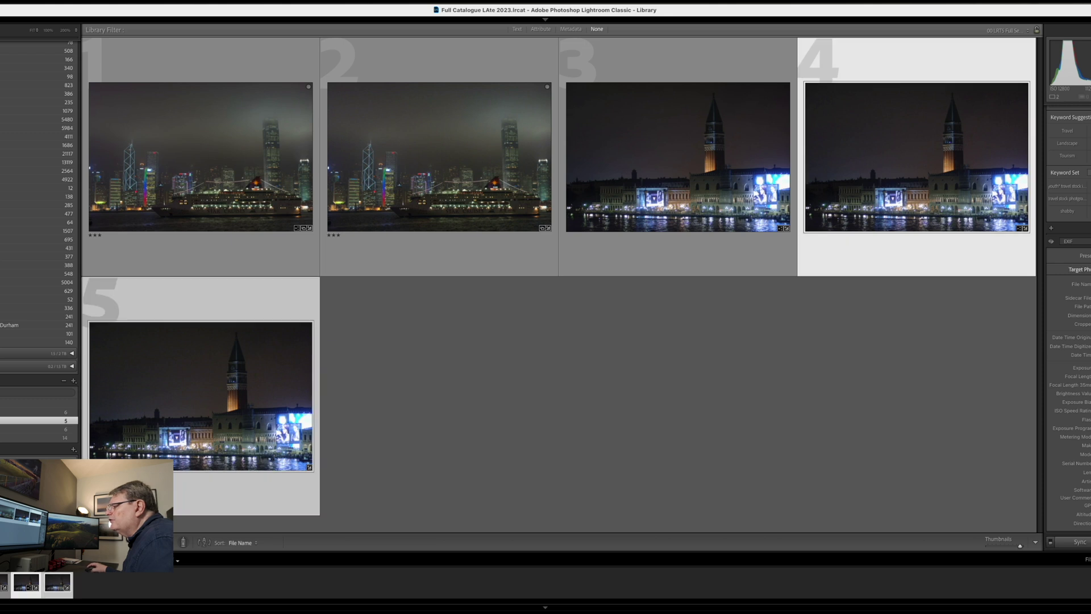
key(c)
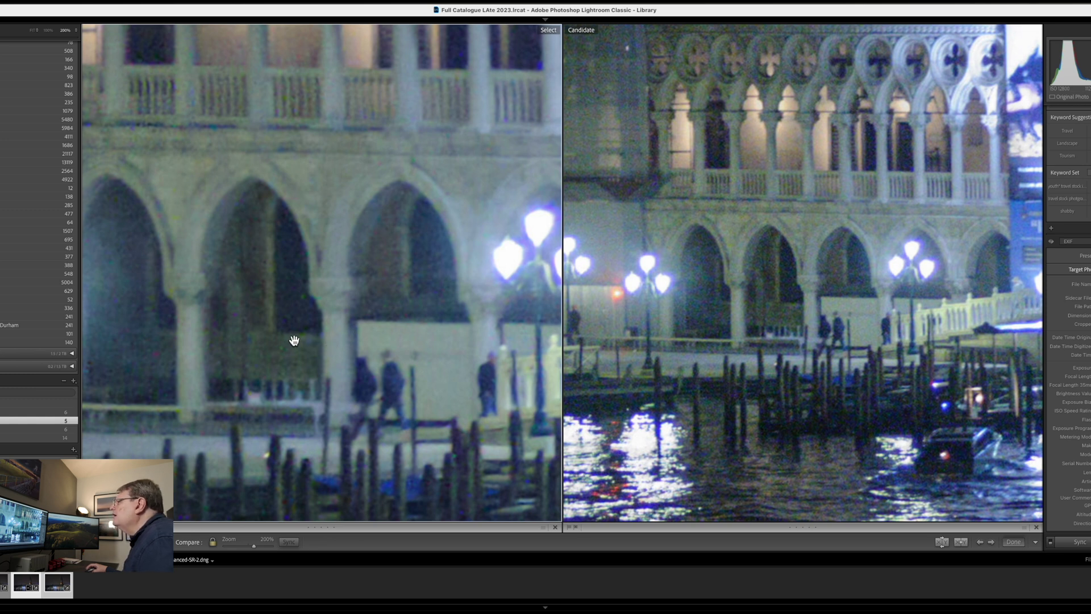
drag(285, 339, 331, 318)
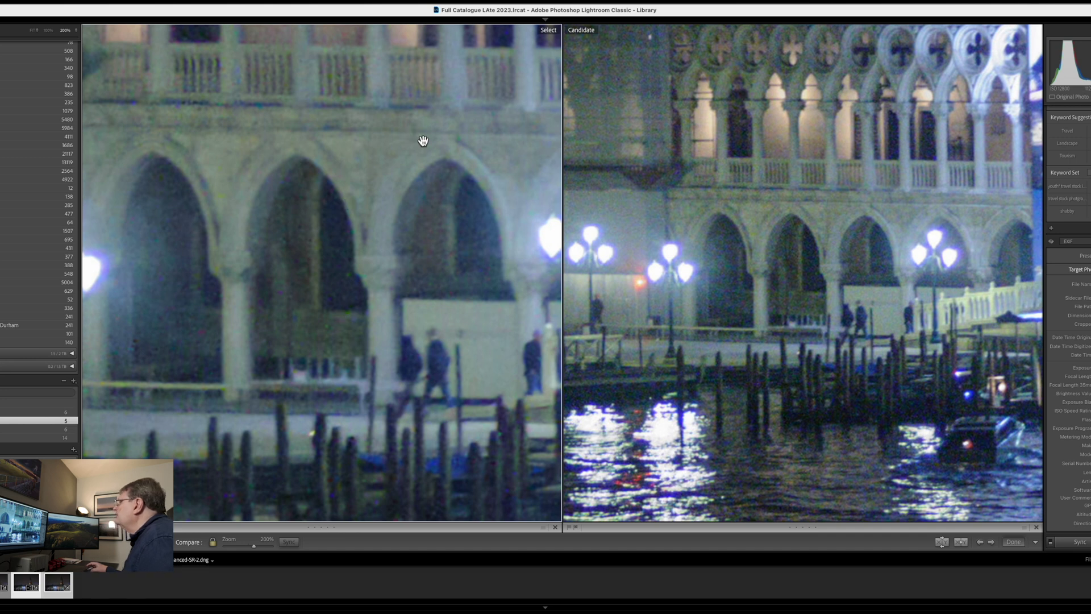
drag(407, 100, 380, 212)
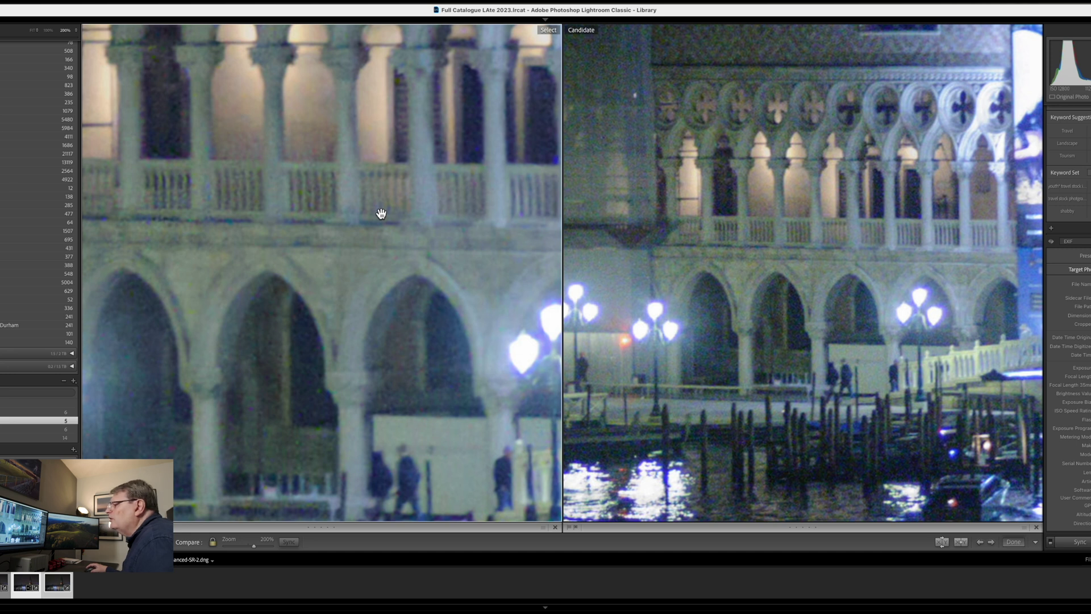
Compare the AI Denoise photo with the Super Resolution photo at 200% along the palace roofline and upper wall
key(Right)
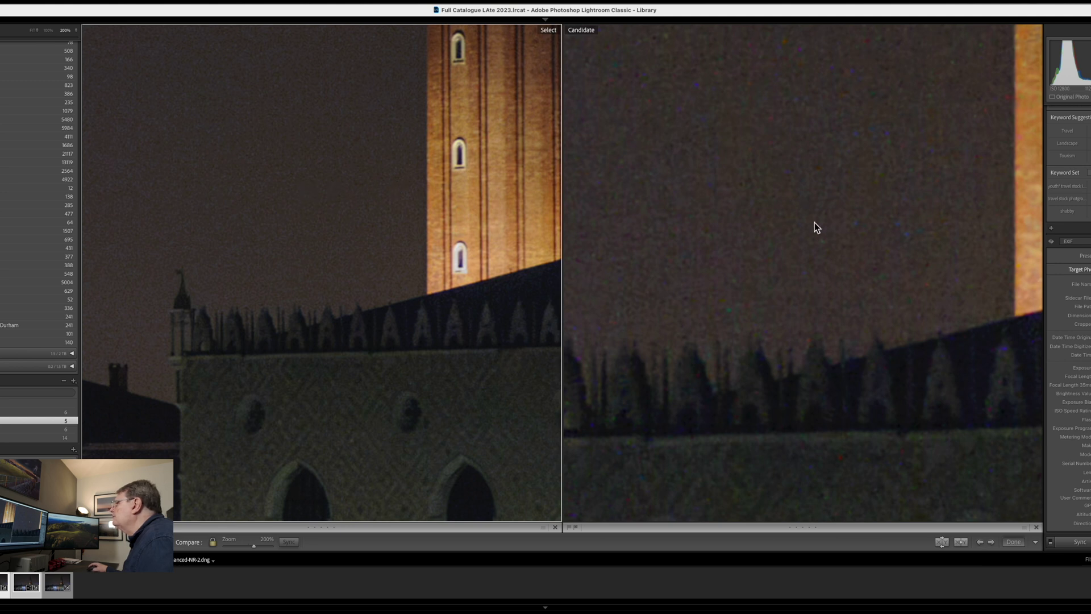
drag(769, 322, 801, 170)
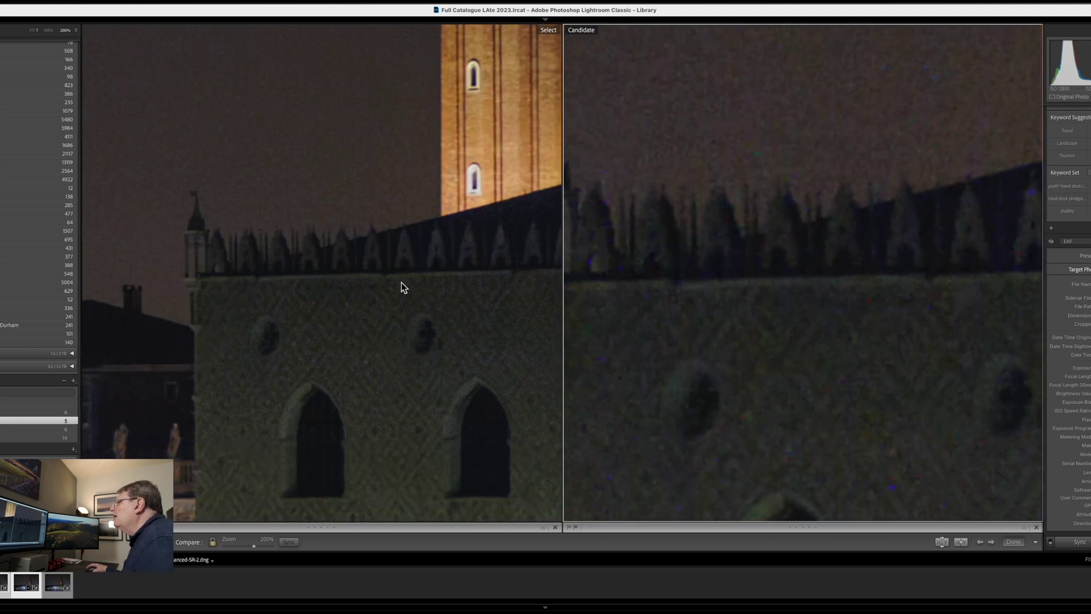